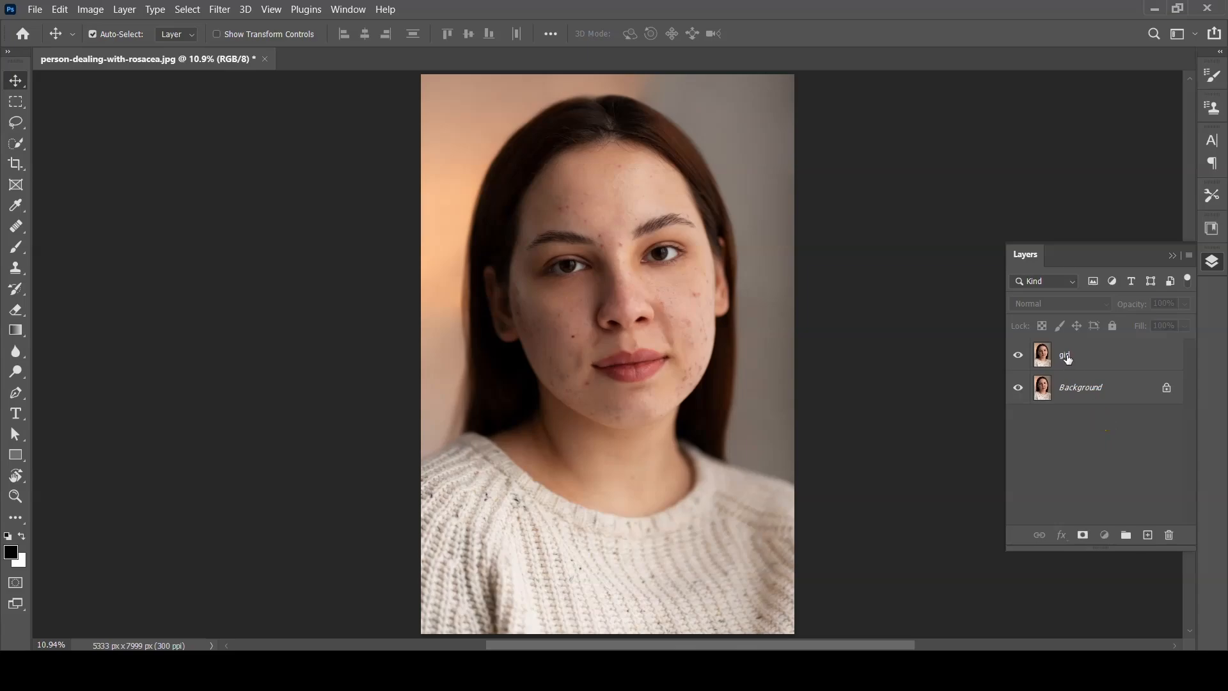
On the girl layer, use the Healing Brush to remove the dark mole on the photo's left cheek and touch up the opposite cheek.
left_click(1068, 360)
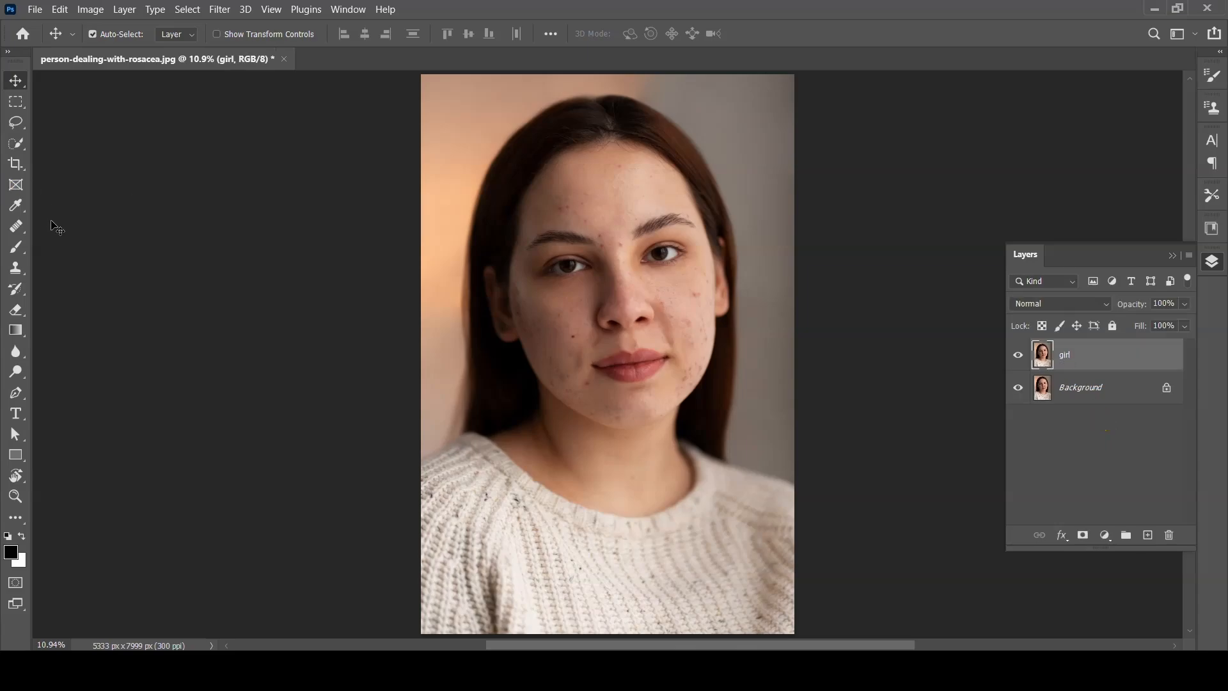
left_click(16, 227)
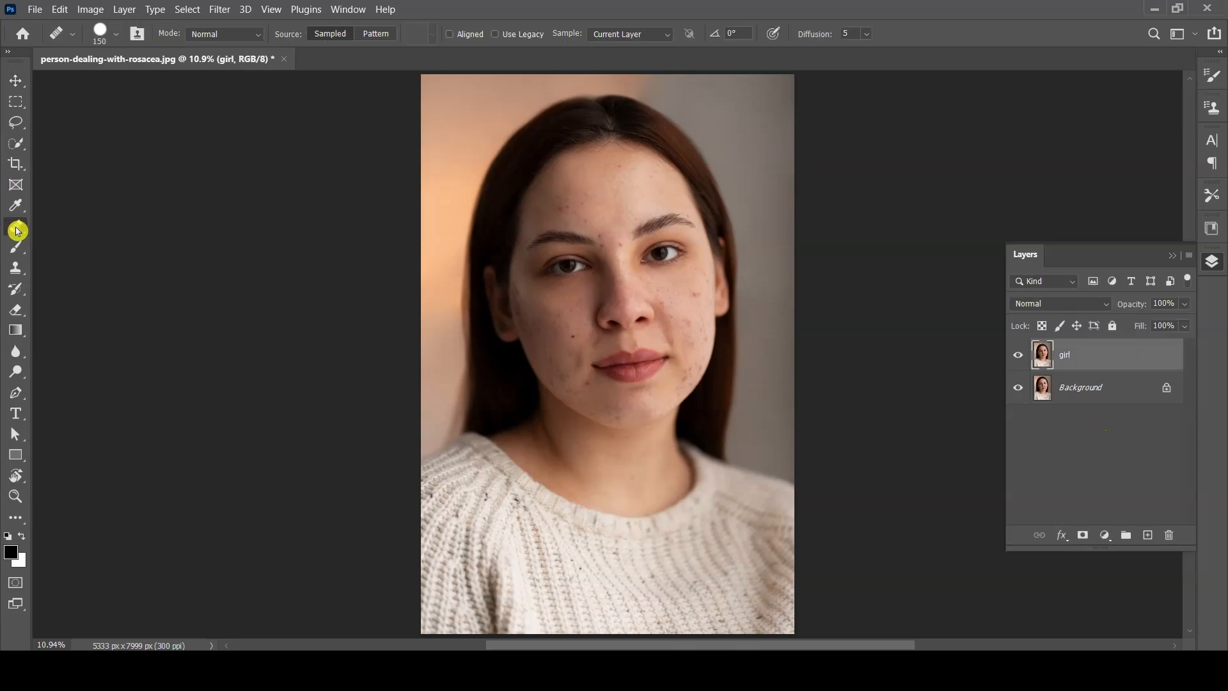
left_click_drag(16, 230, 79, 244)
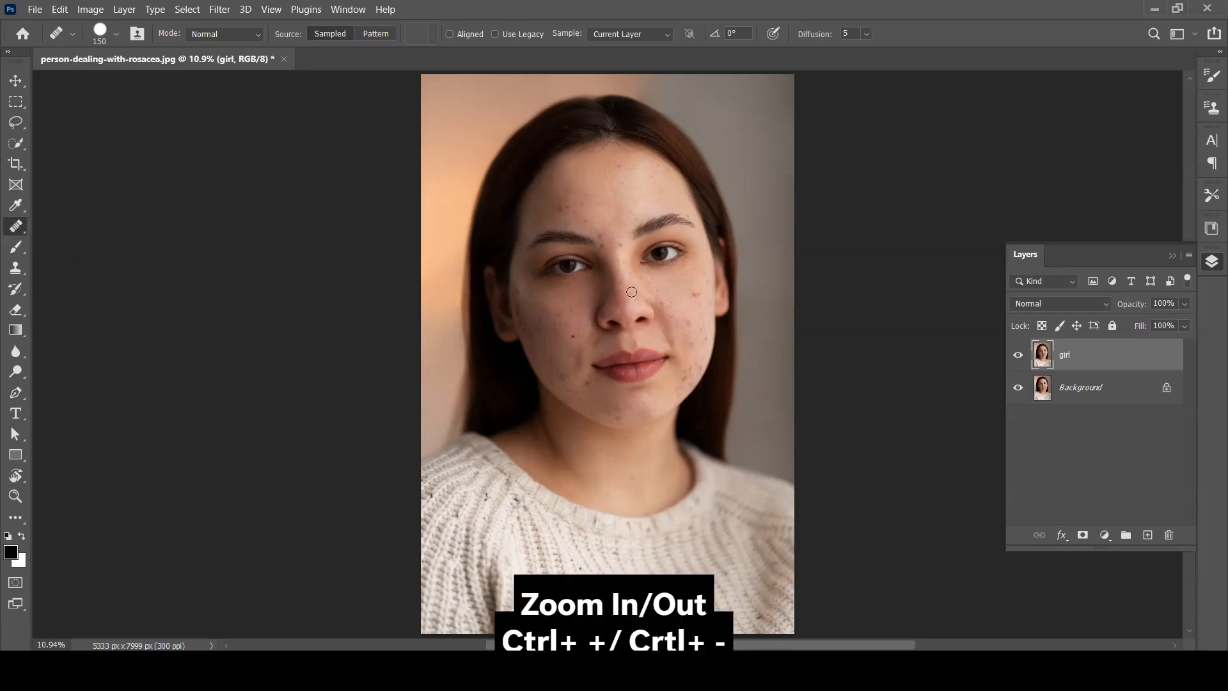
key("ctrl+plus")
key("ctrl+plus")
key("ctrl+plus")
key("ctrl+plus")
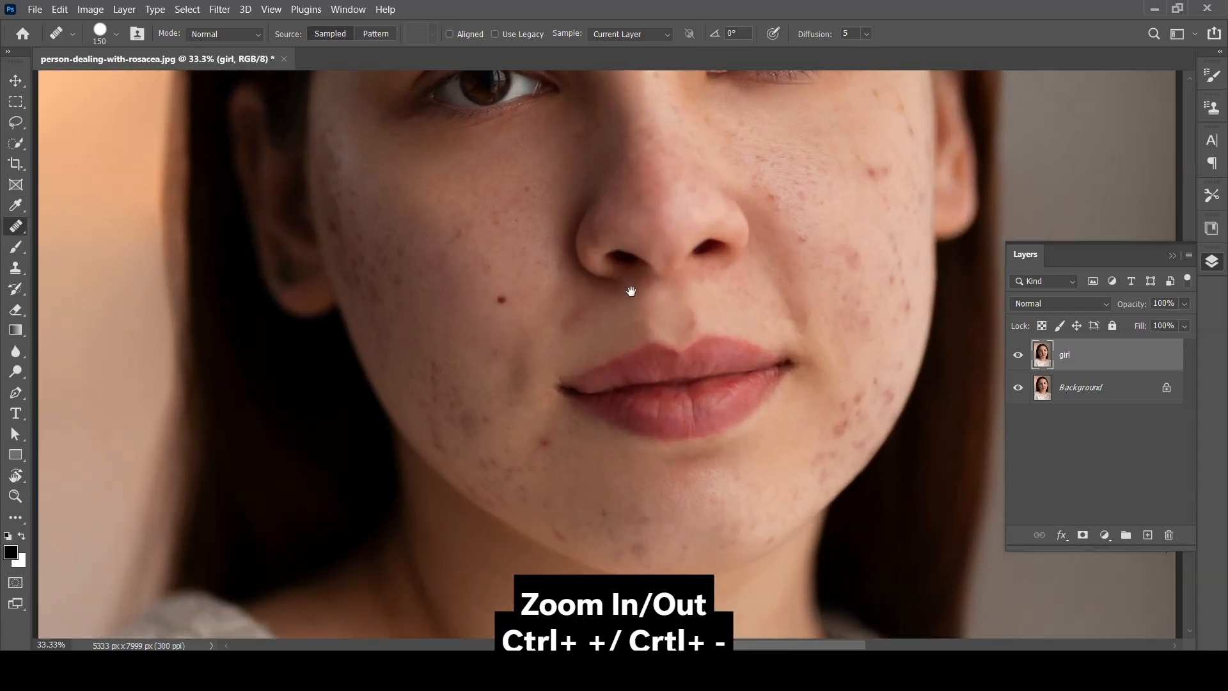
left_click_drag(631, 292, 477, 479)
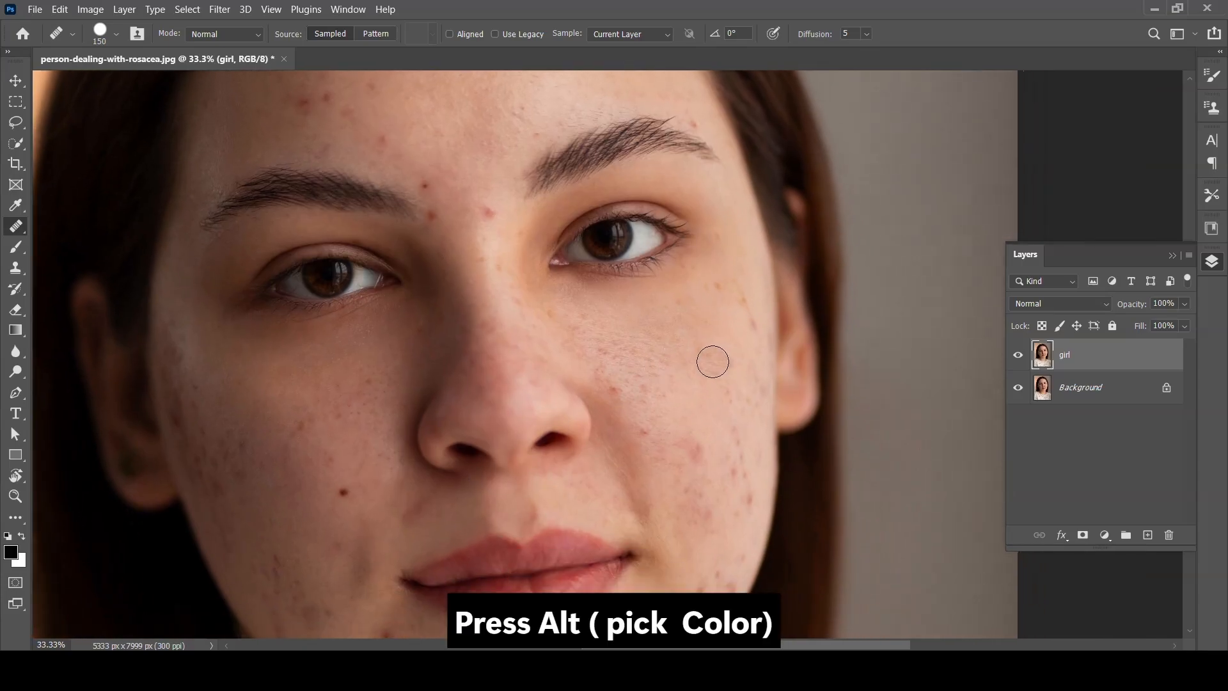
left_click_drag(708, 362, 734, 374)
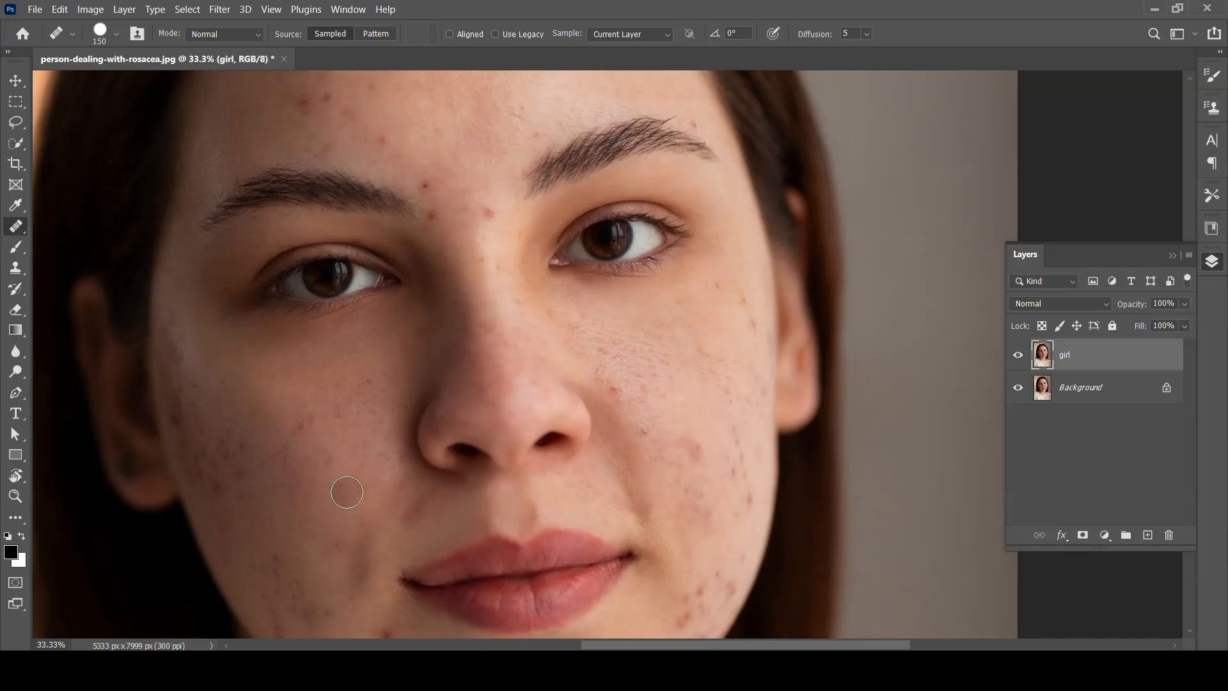
Heal the spots on the photo's left cheek, from beside the nose out to the ear.
scroll(348, 480, "down", 3)
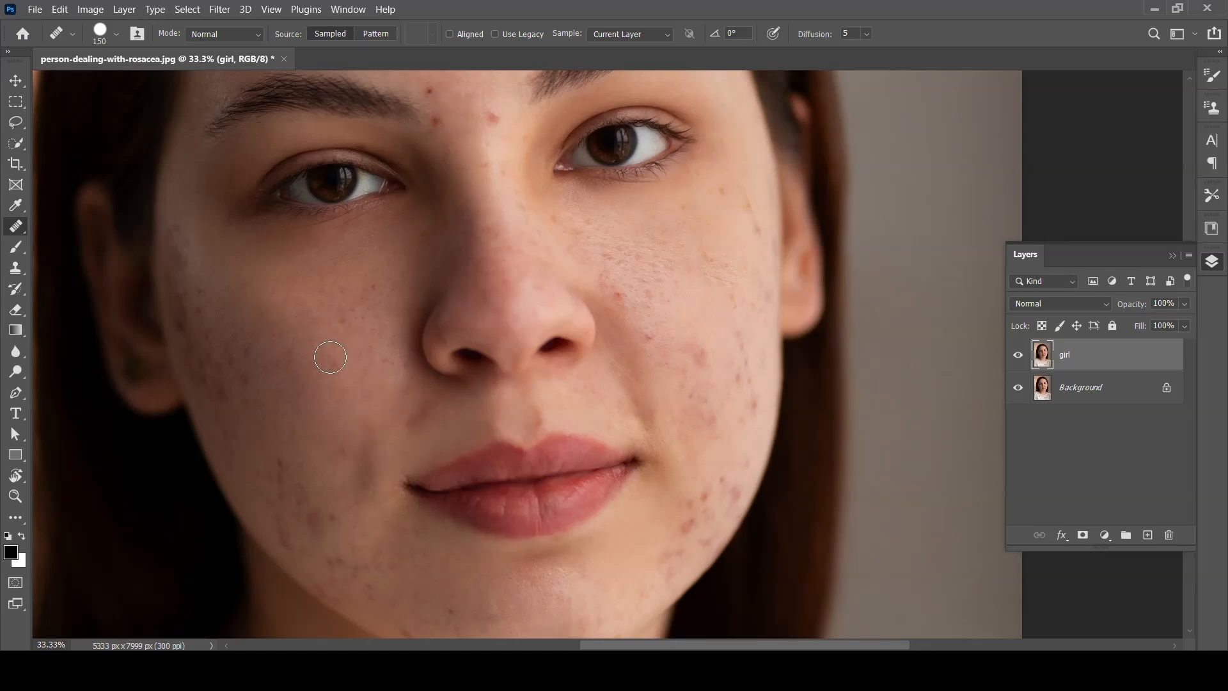
left_click(348, 301)
left_click_drag(275, 401, 313, 342)
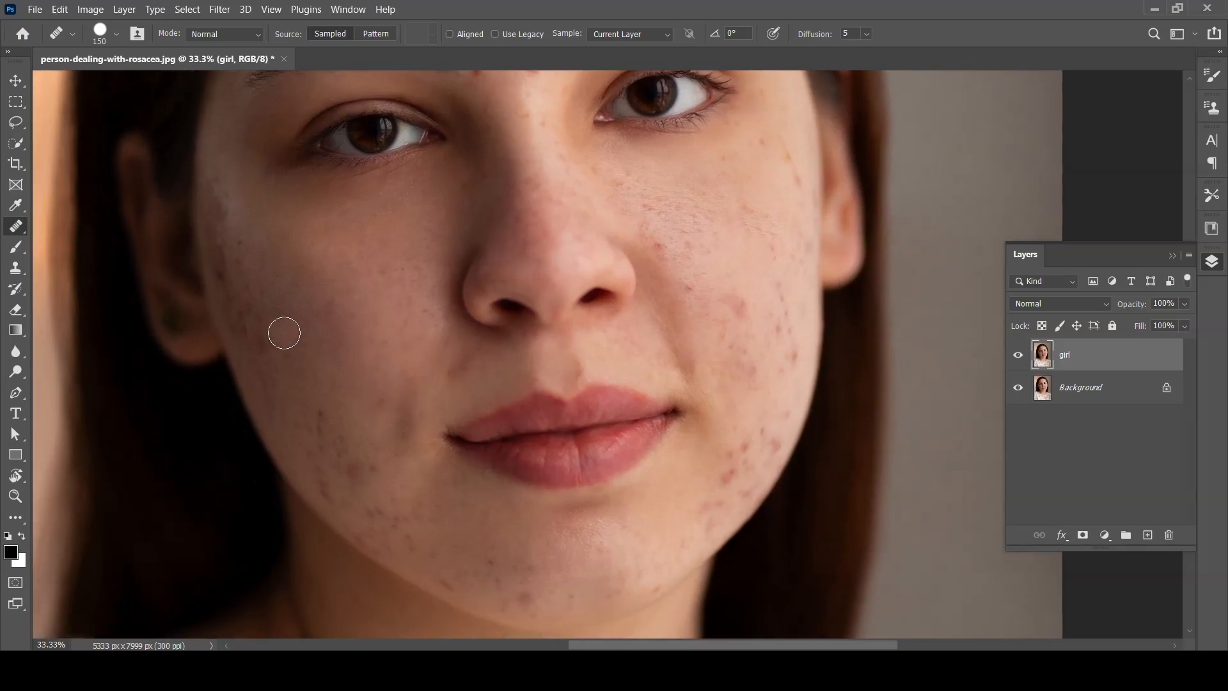
left_click(262, 327)
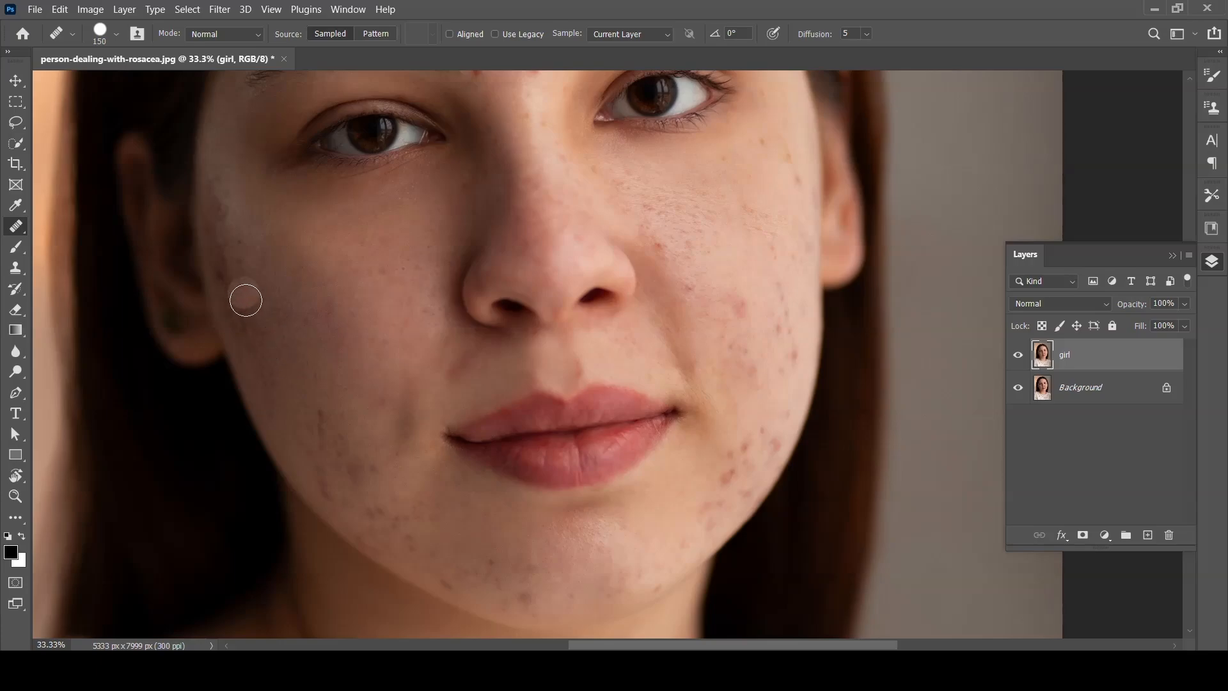
left_click(252, 319)
left_click_drag(249, 314, 241, 286)
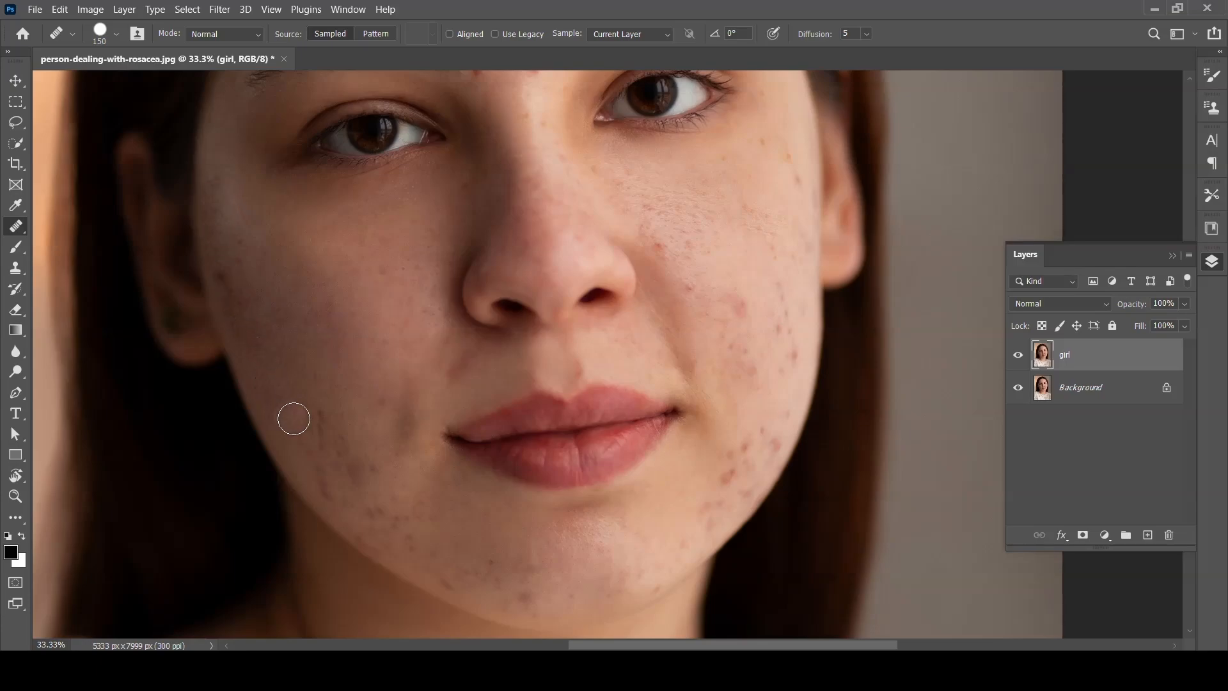
Heal the acne marks along the photo's left jawline and across the chin.
left_click_drag(328, 421, 358, 465)
left_click(410, 528)
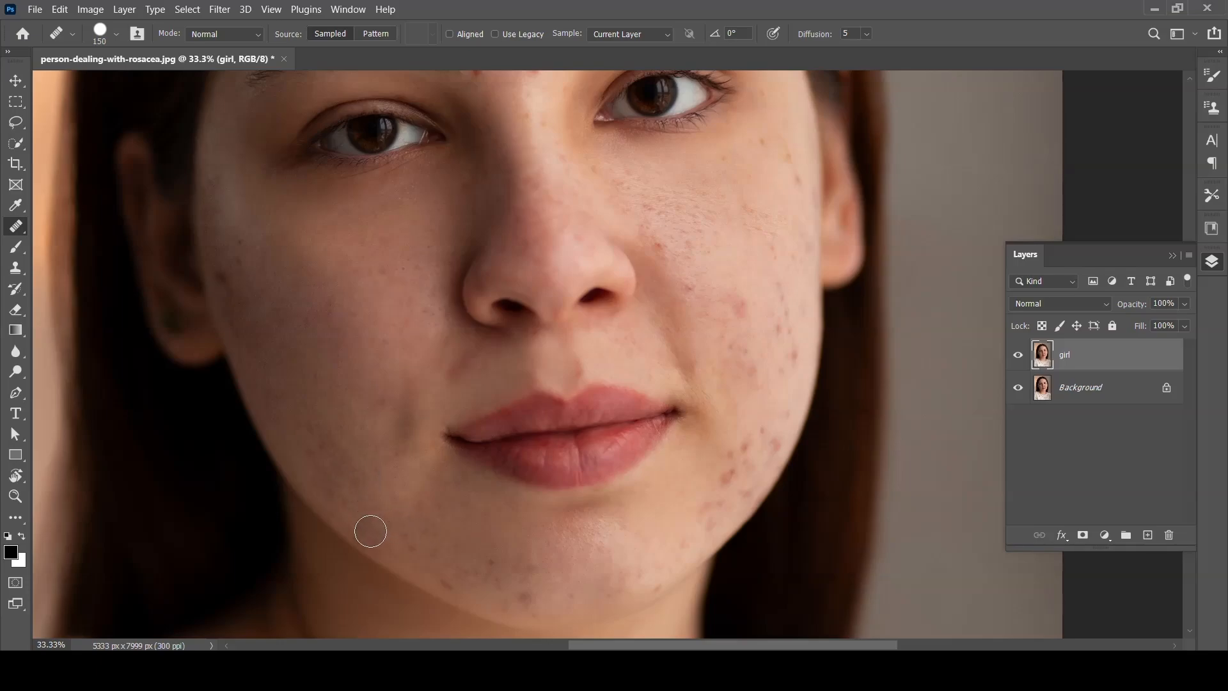
left_click_drag(381, 534, 392, 550)
left_click(448, 567)
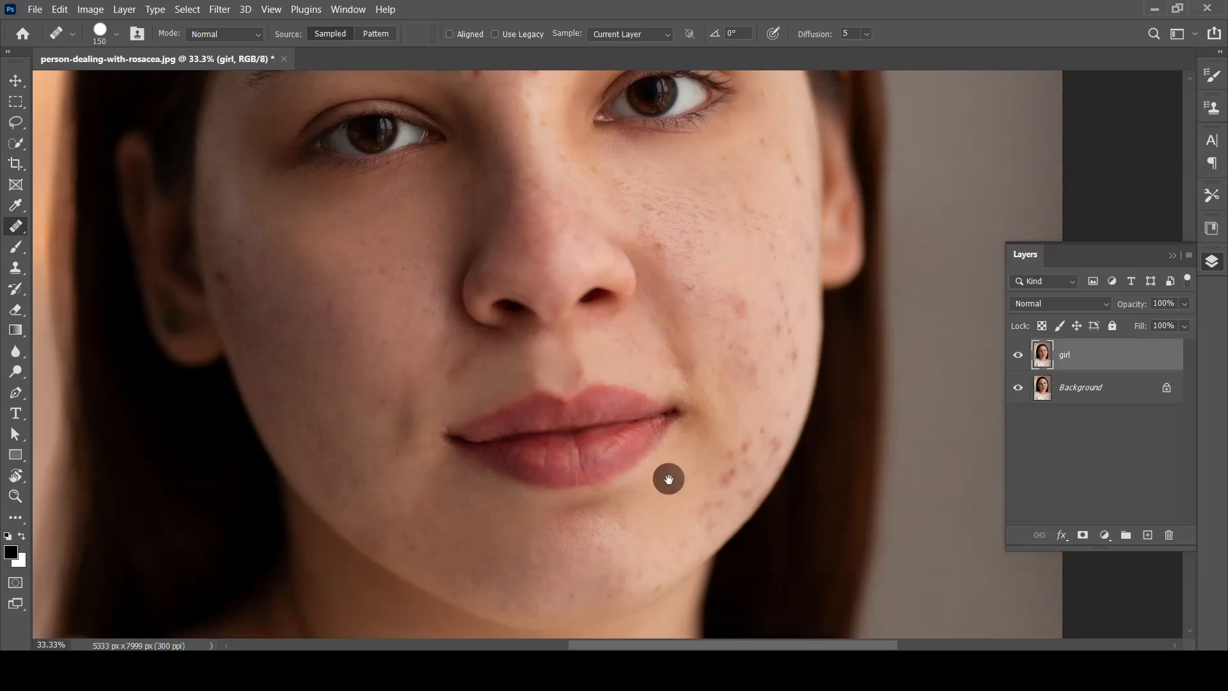
Heal the acne clusters on the photo's right cheek, from mid-cheek down to the jaw beside the mouth.
left_click_drag(666, 477, 506, 563)
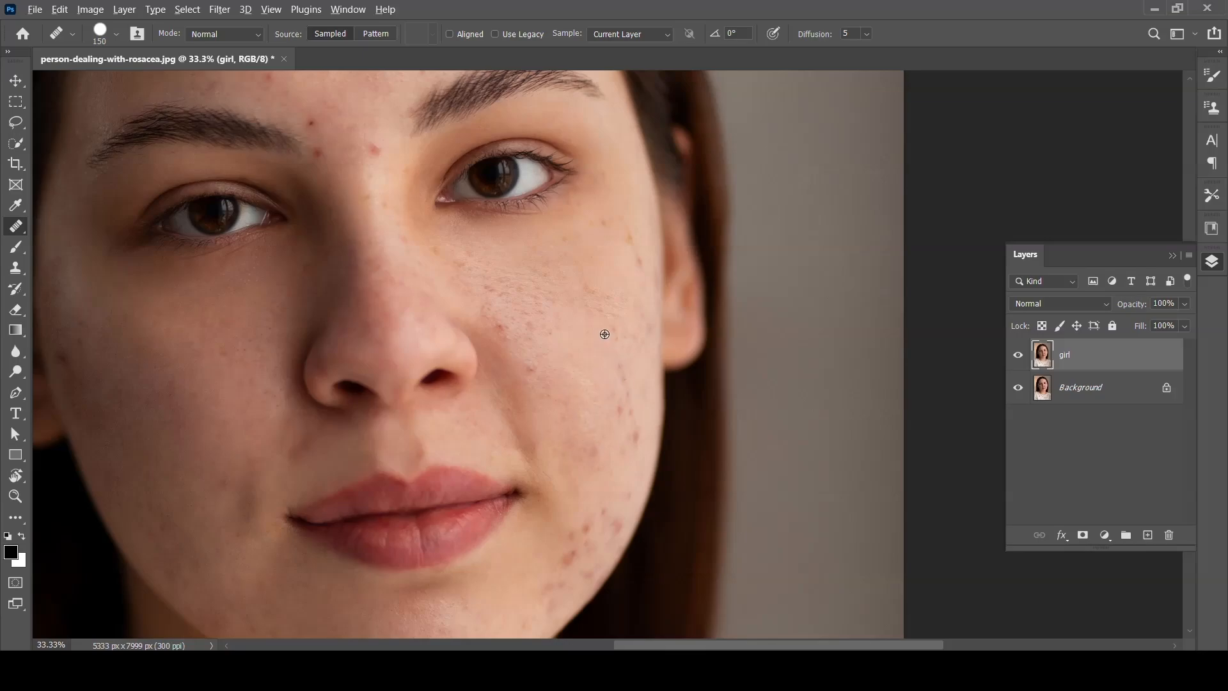
left_click(589, 454)
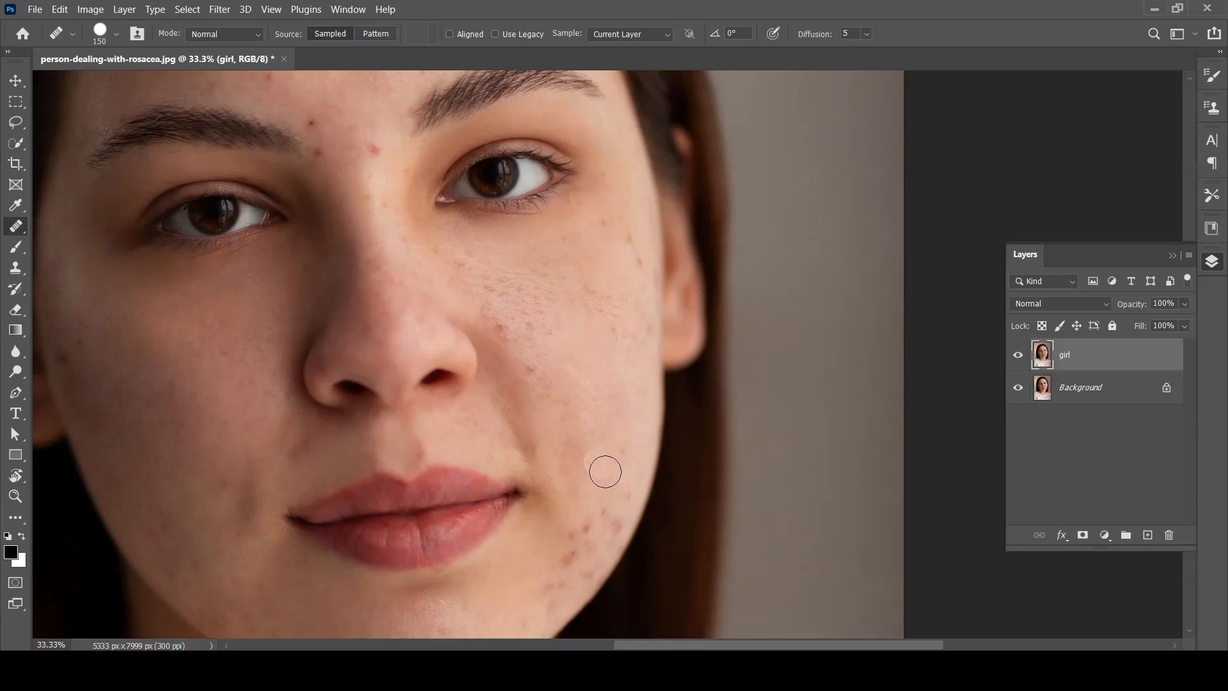
left_click(587, 534)
left_click(570, 569)
mouse_move(576, 544)
left_mouse_down()
mouse_move(554, 591)
mouse_move(531, 519)
left_mouse_up()
left_click(553, 590)
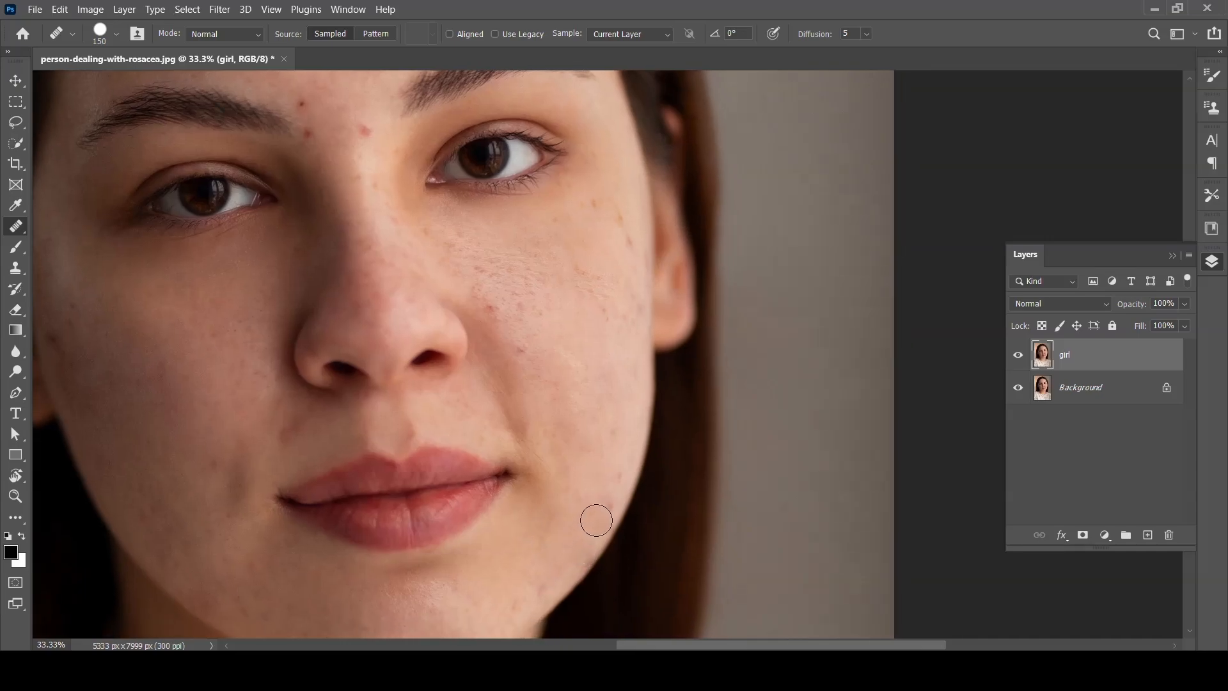
Heal the remaining spots on the photo's right cheek below the eye and next to the nose.
mouse_move(592, 365)
left_mouse_down()
mouse_move(621, 513)
mouse_move(624, 374)
left_mouse_up()
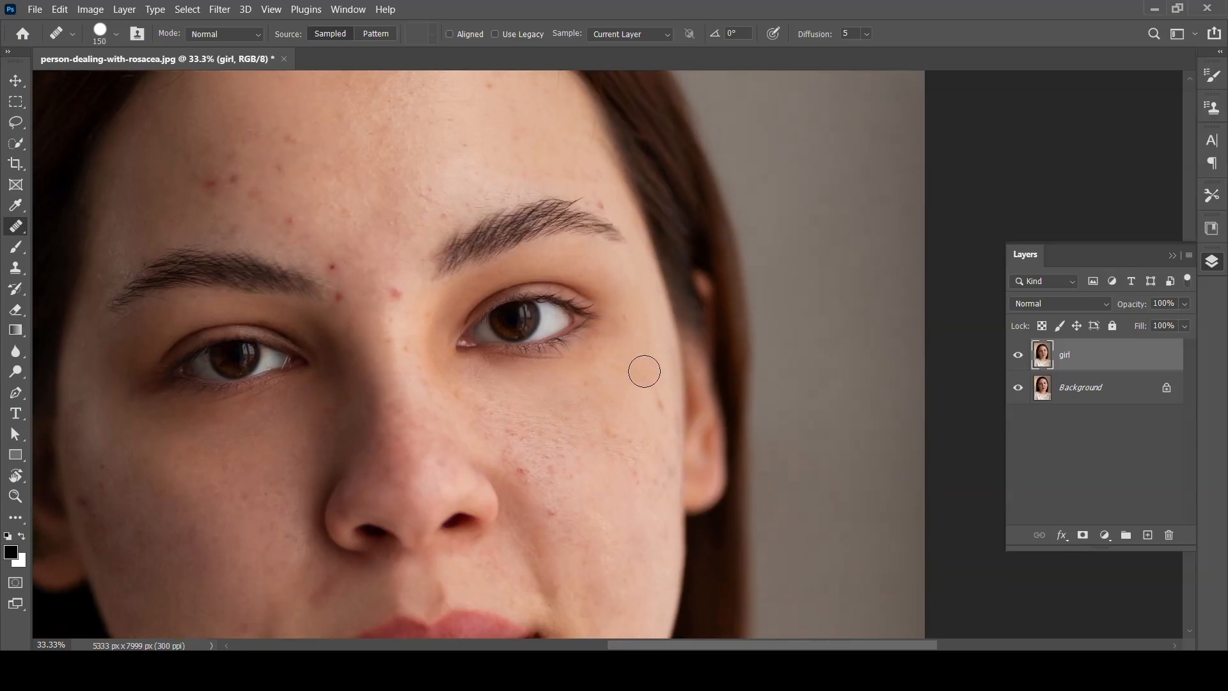
left_click(659, 420)
left_click(529, 470)
Heal the red blemishes between the eyebrows and above the photo's left eyebrow.
left_click_drag(434, 306, 470, 364)
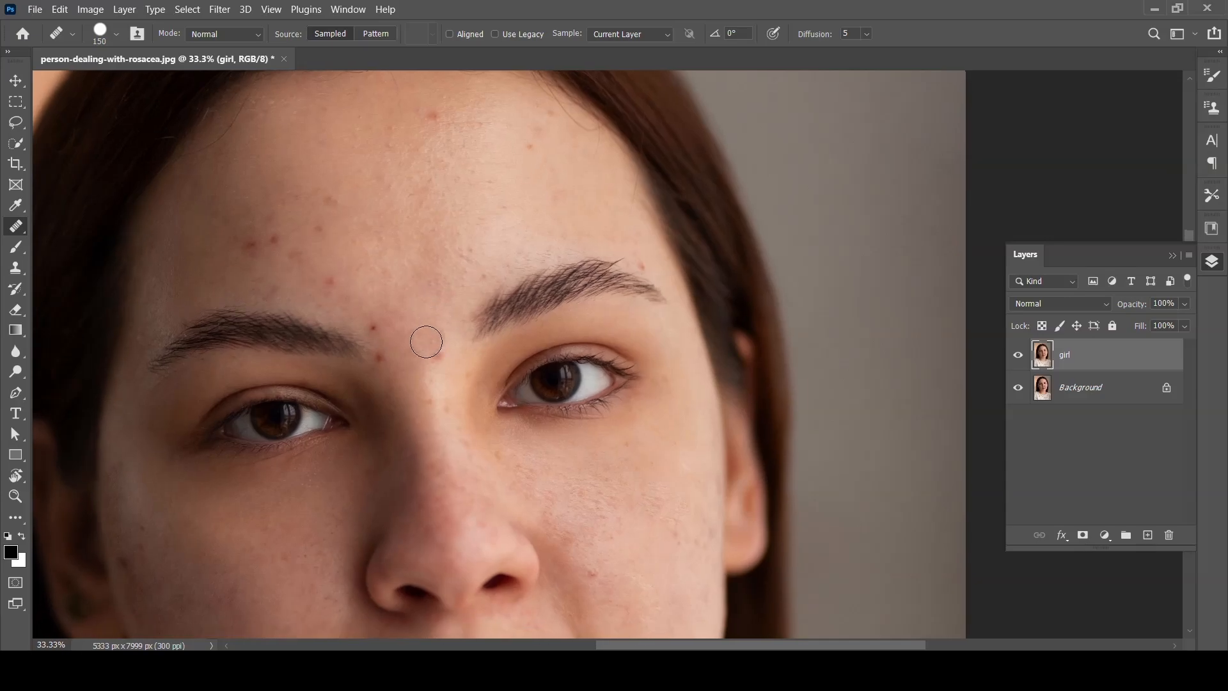
left_click(383, 356)
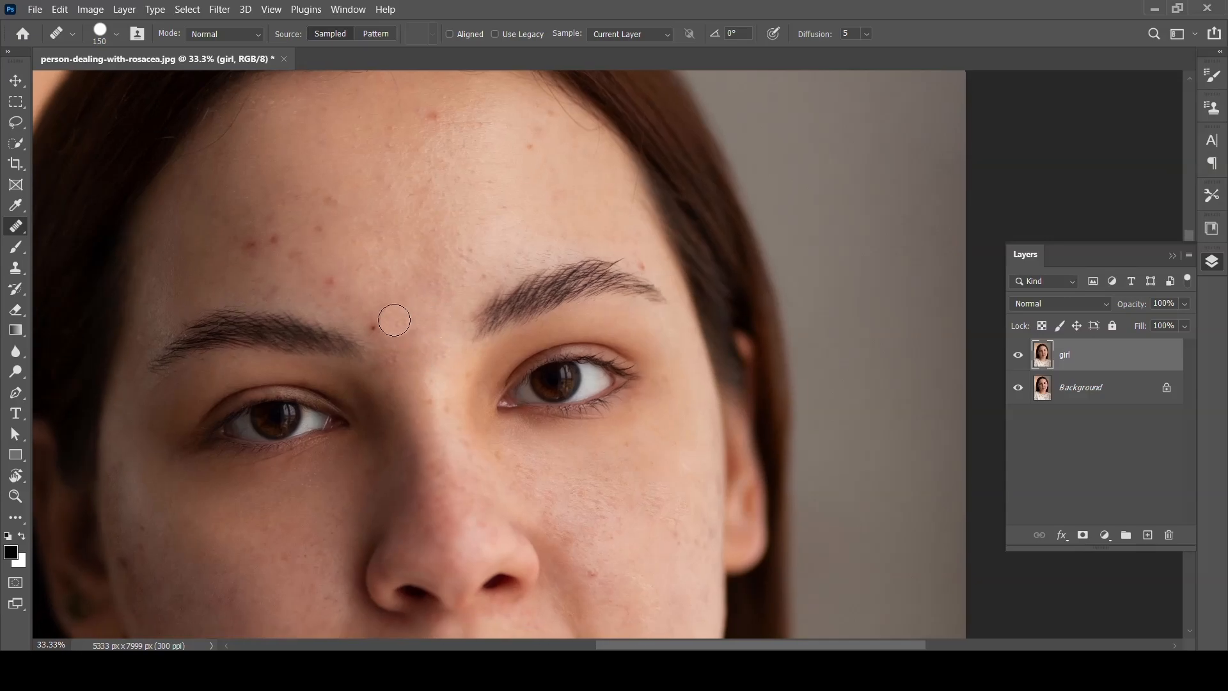
left_click(297, 231)
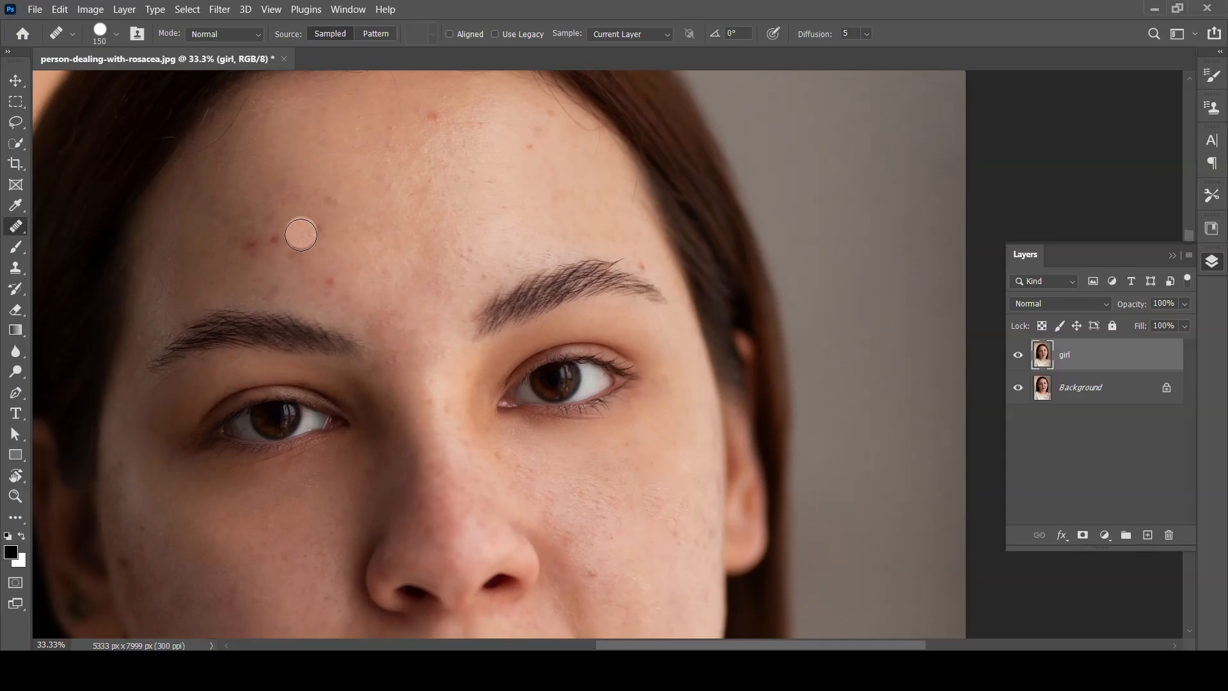
left_click(332, 191)
left_click(331, 275)
left_click(298, 249)
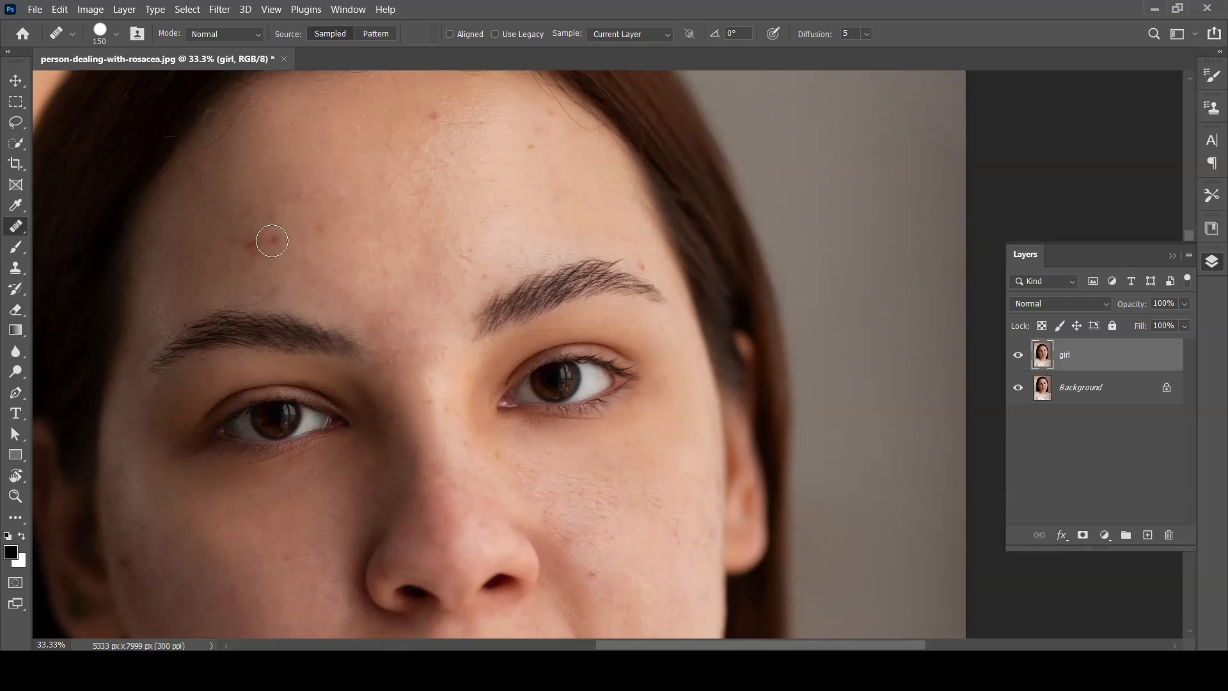
left_click(272, 241)
left_click(250, 244)
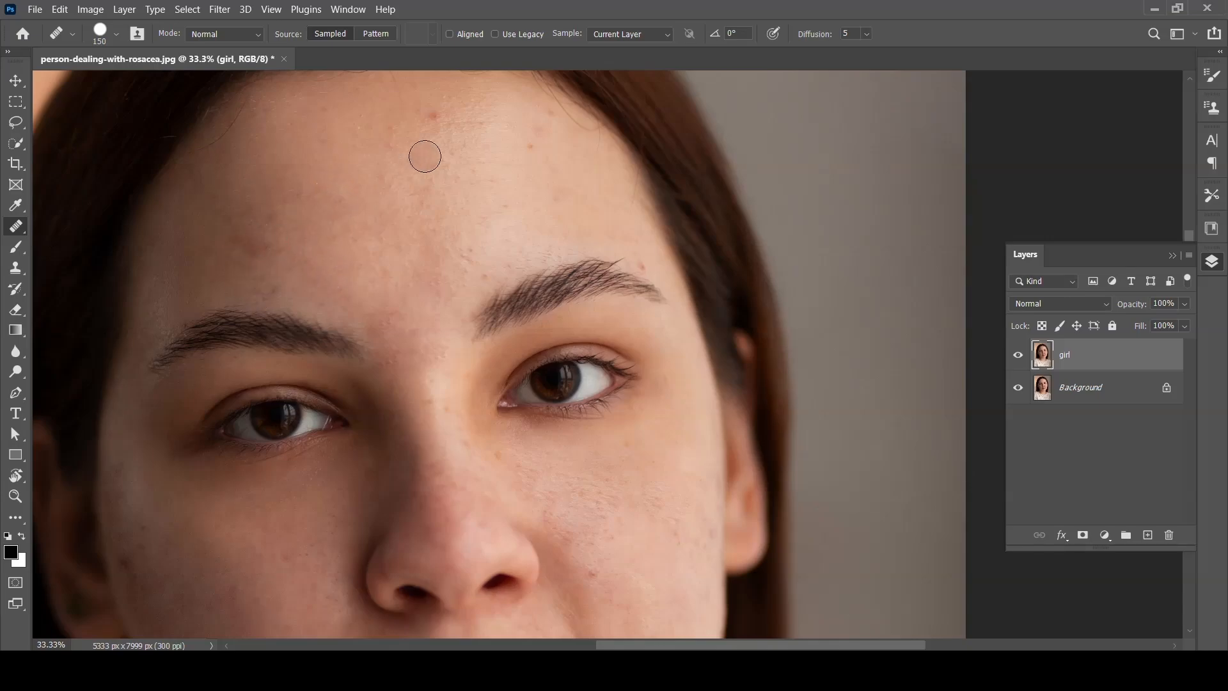
Sample clean skin on the upper forehead and heal the two spots near the hairline.
left_click(452, 113, "alt")
left_click(432, 116)
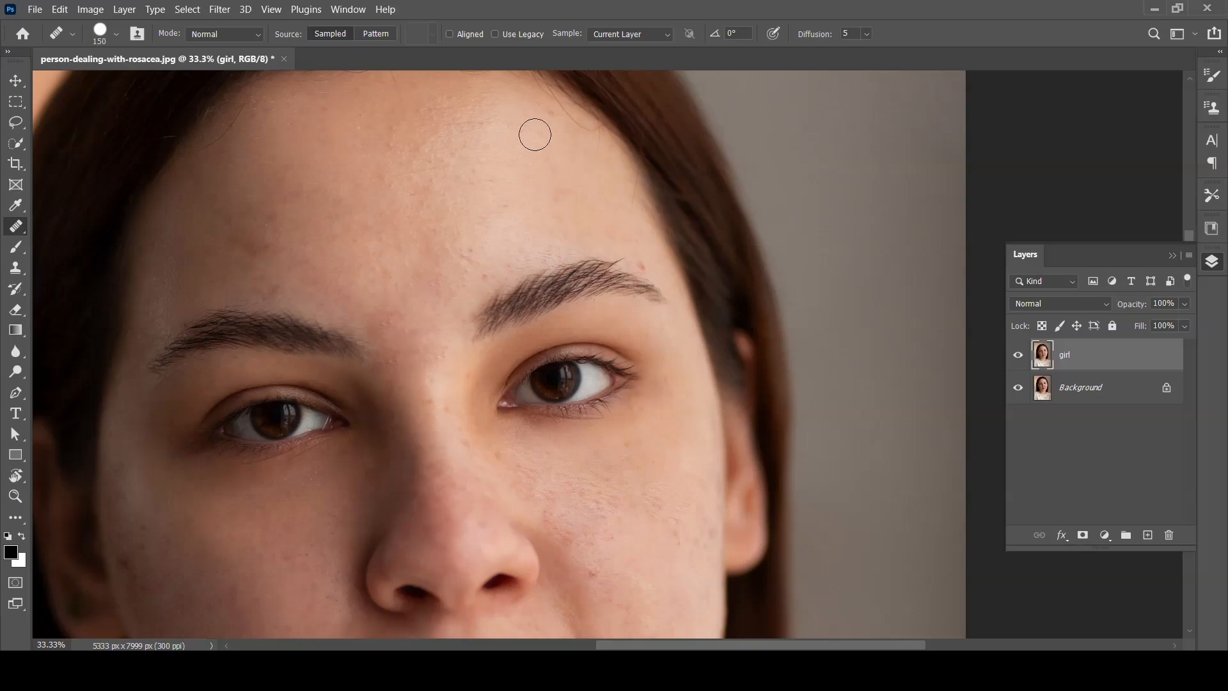
left_click(548, 114)
Sample clean cheek skin and heal the dark patches beside the photo's left corner of the mouth.
left_click_drag(358, 272, 416, 115)
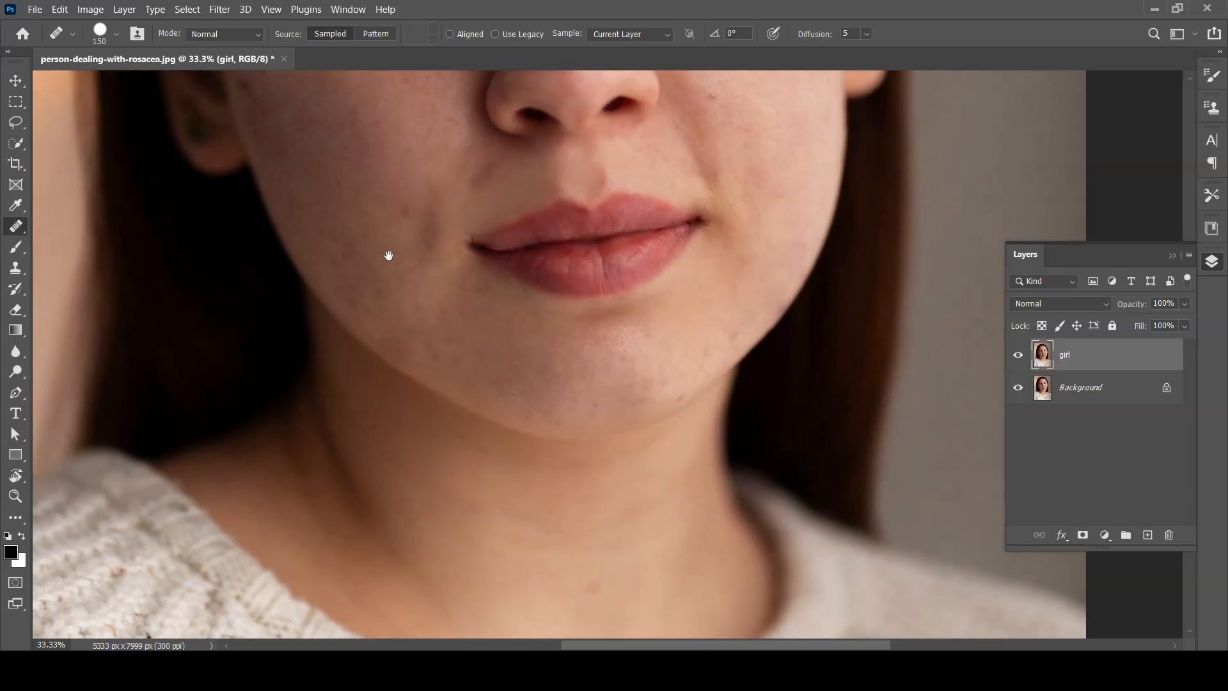
mouse_move(389, 255)
left_mouse_down()
mouse_move(373, 417)
mouse_move(407, 366)
mouse_move(412, 417)
left_mouse_up()
left_click(387, 321, "alt")
left_click(397, 310, "alt")
left_click(418, 362)
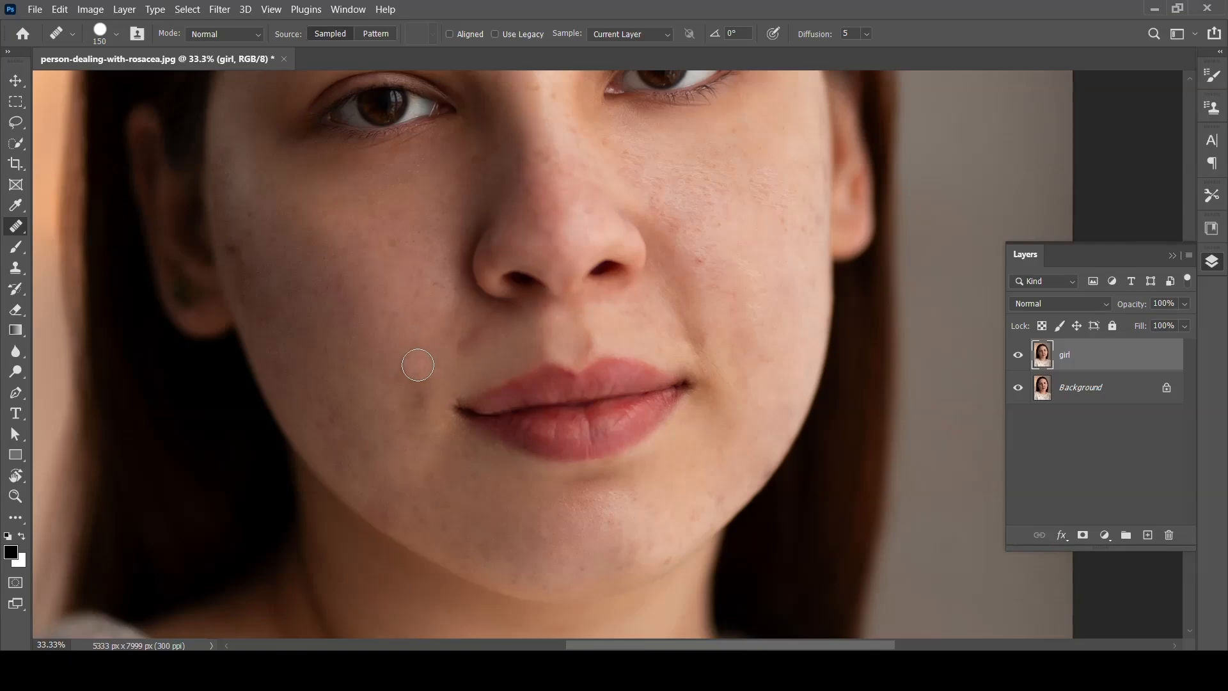
left_click(417, 383)
left_click(419, 410)
left_click(382, 406)
left_click(407, 412)
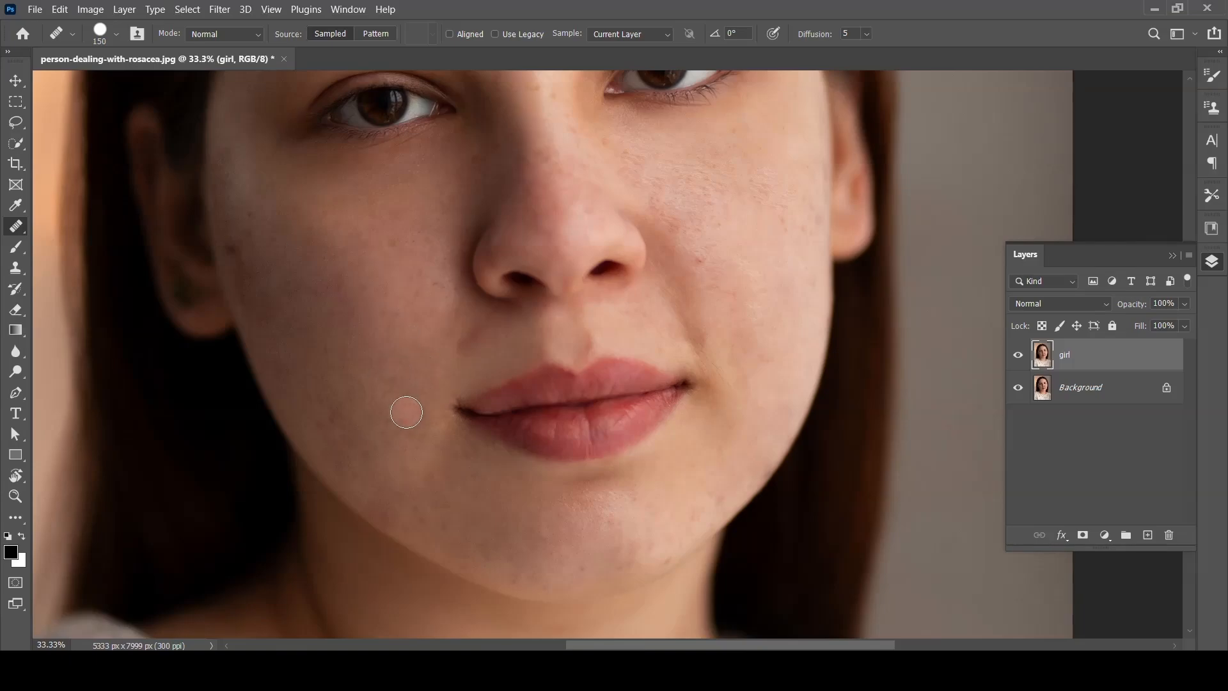
left_click(411, 424)
Sample nearby skin and smooth the blemishes beside the photo's left nostril and on the adjoining cheek.
left_click(437, 320, "alt")
left_click(465, 334)
left_click(474, 335)
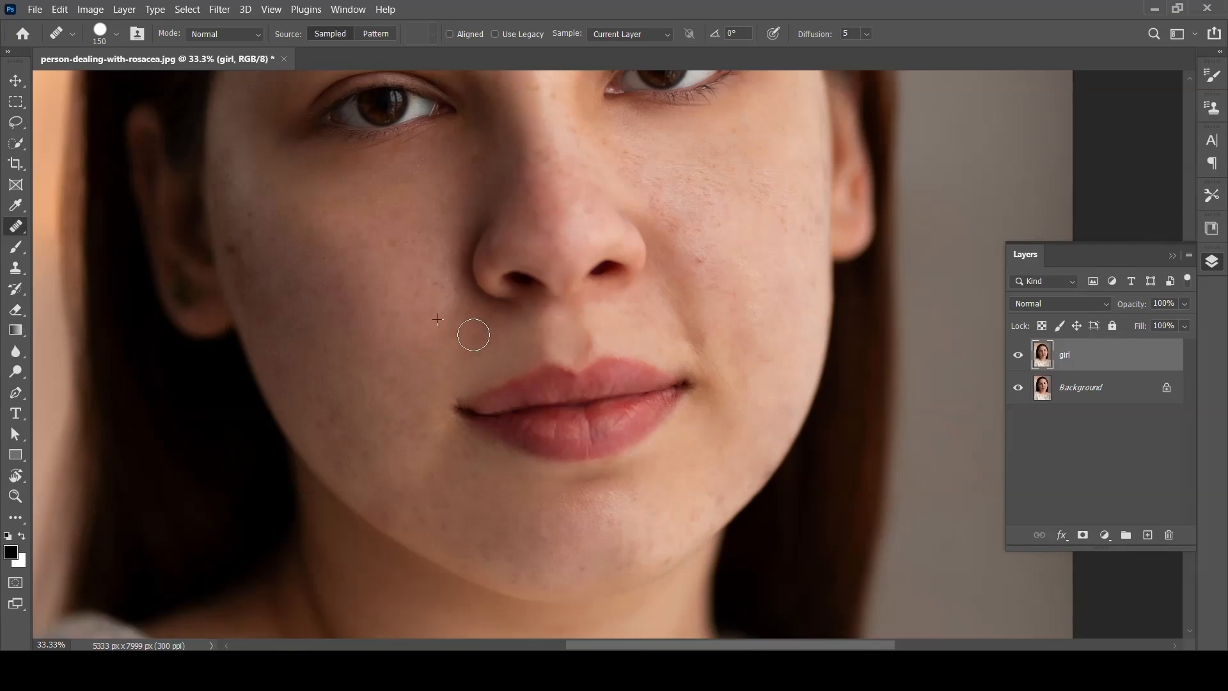
left_click(476, 330)
left_click(507, 315)
left_click(400, 374)
left_click(376, 356)
Heal the remaining dark marks on the outer part of the photo's left cheek near the ear.
left_click_drag(367, 376, 309, 356)
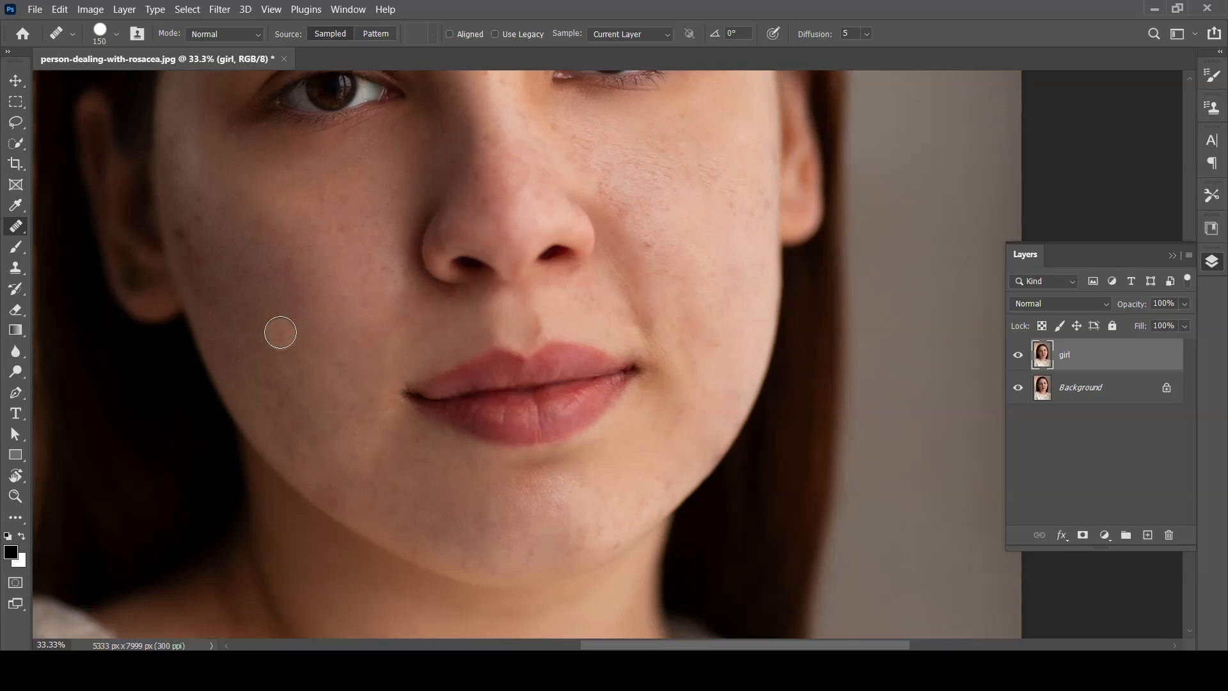
left_click_drag(329, 293, 397, 411)
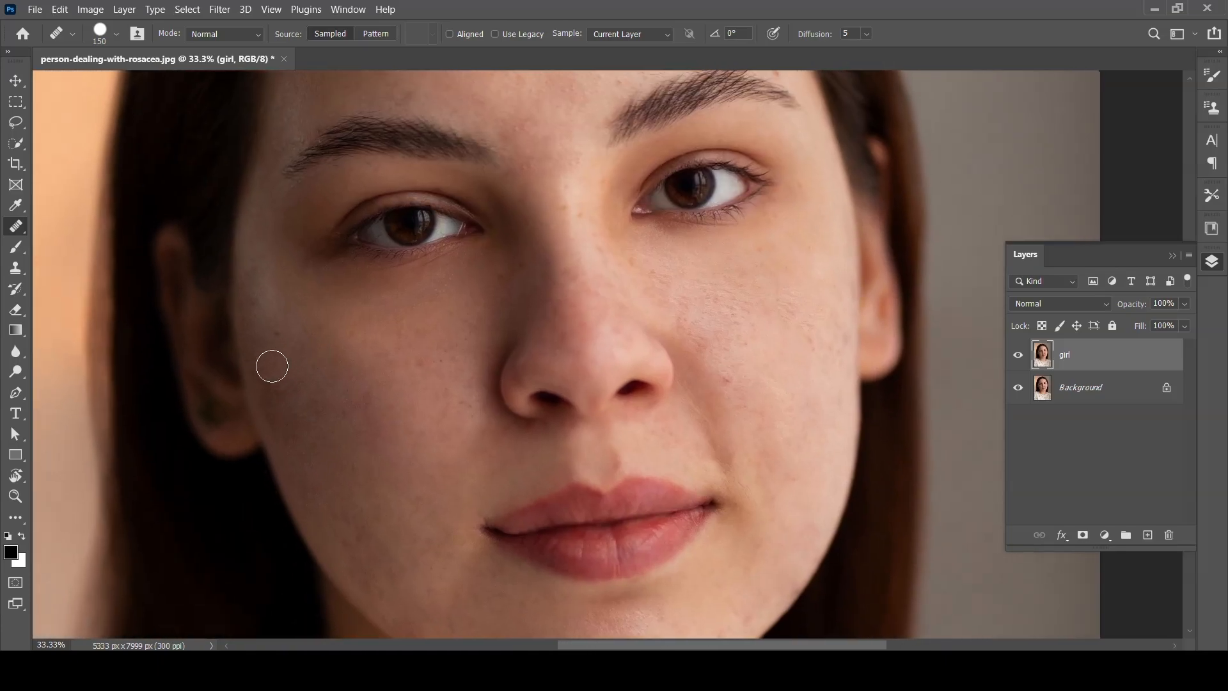
left_click_drag(276, 383, 296, 420)
left_click(334, 367, "alt")
left_click_drag(278, 372, 282, 375)
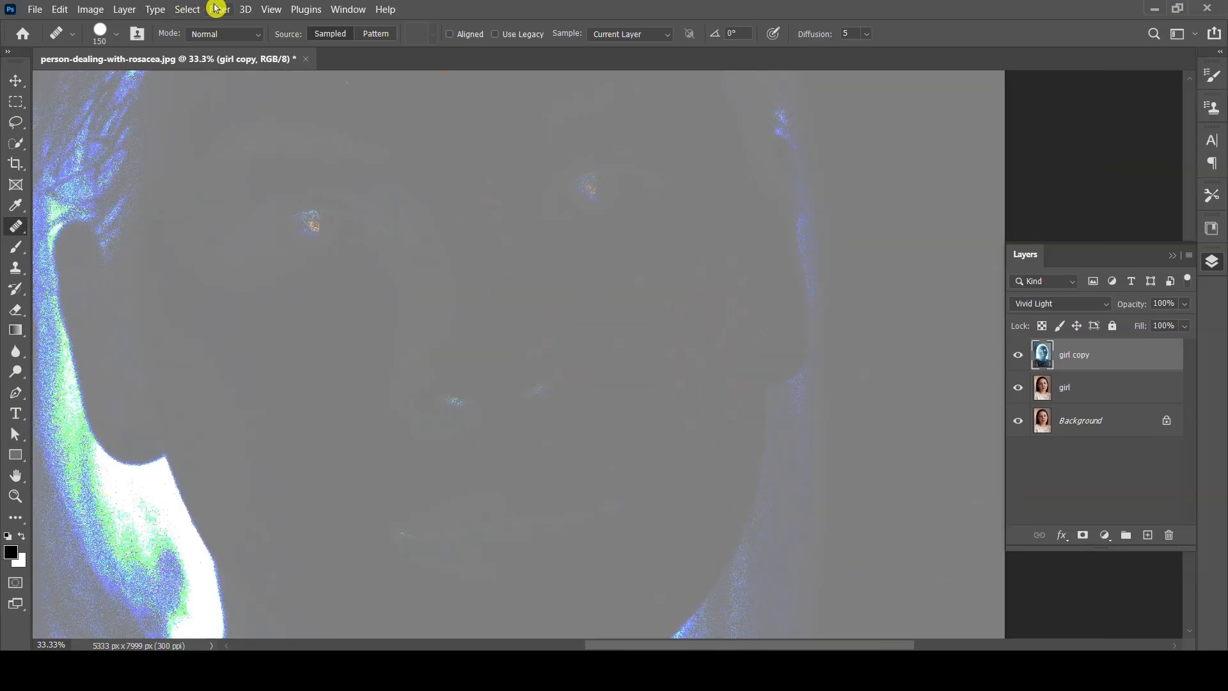
left_click(224, 10)
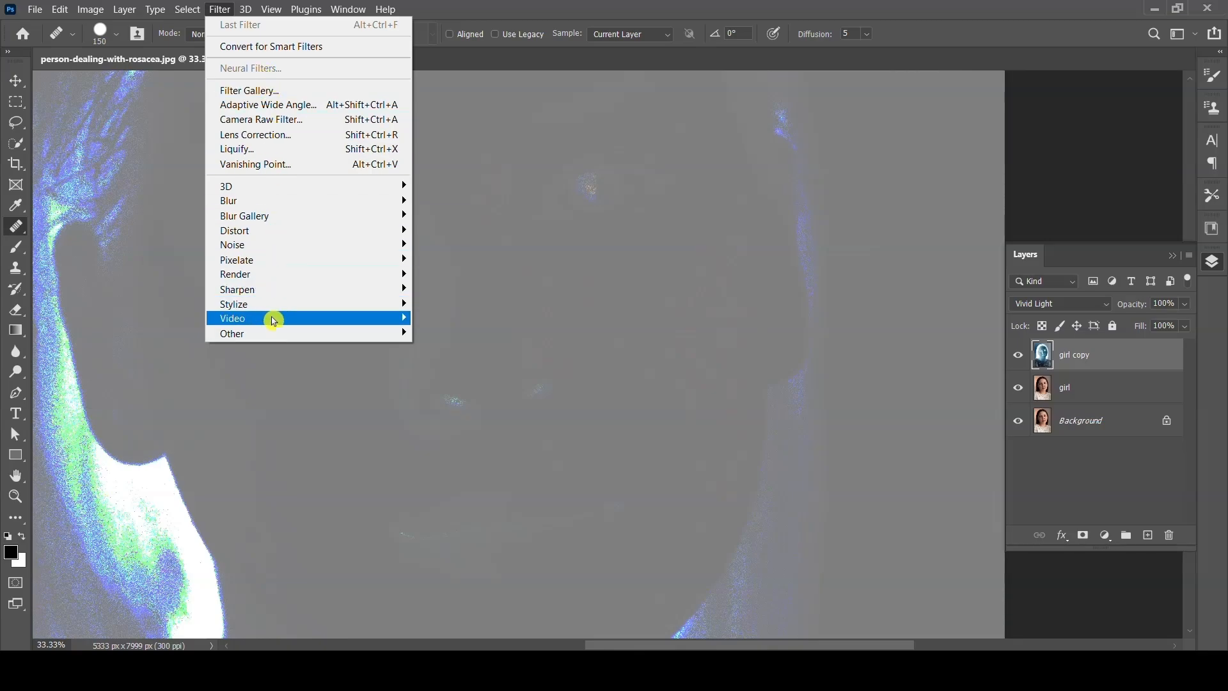
mouse_move(273, 335)
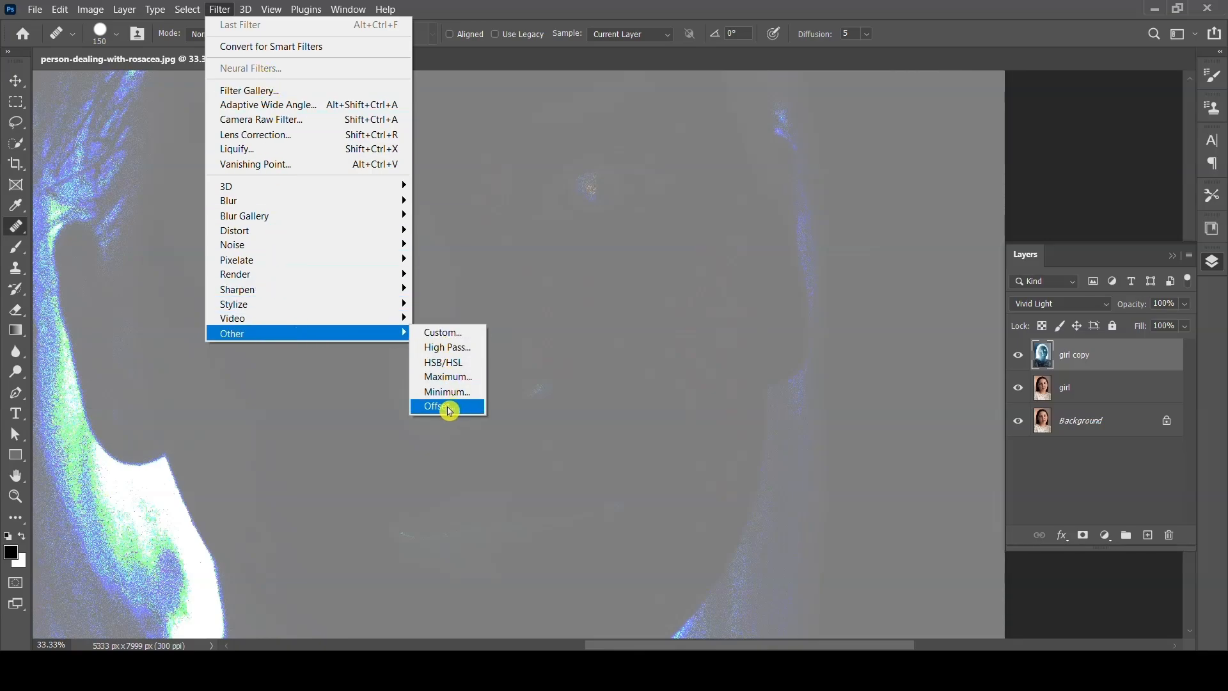
left_click(447, 405)
left_click(692, 193)
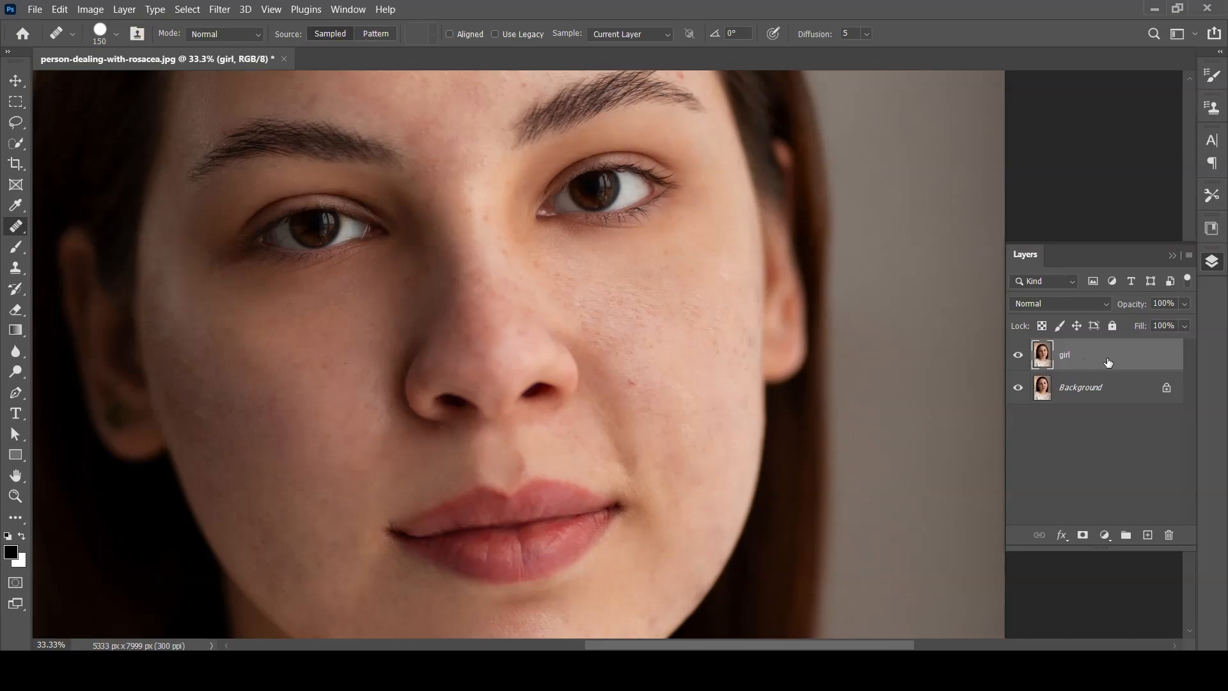
Duplicate the girl layer and set the copy's blend mode to Vivid Light.
left_click_drag(1124, 355, 1149, 536)
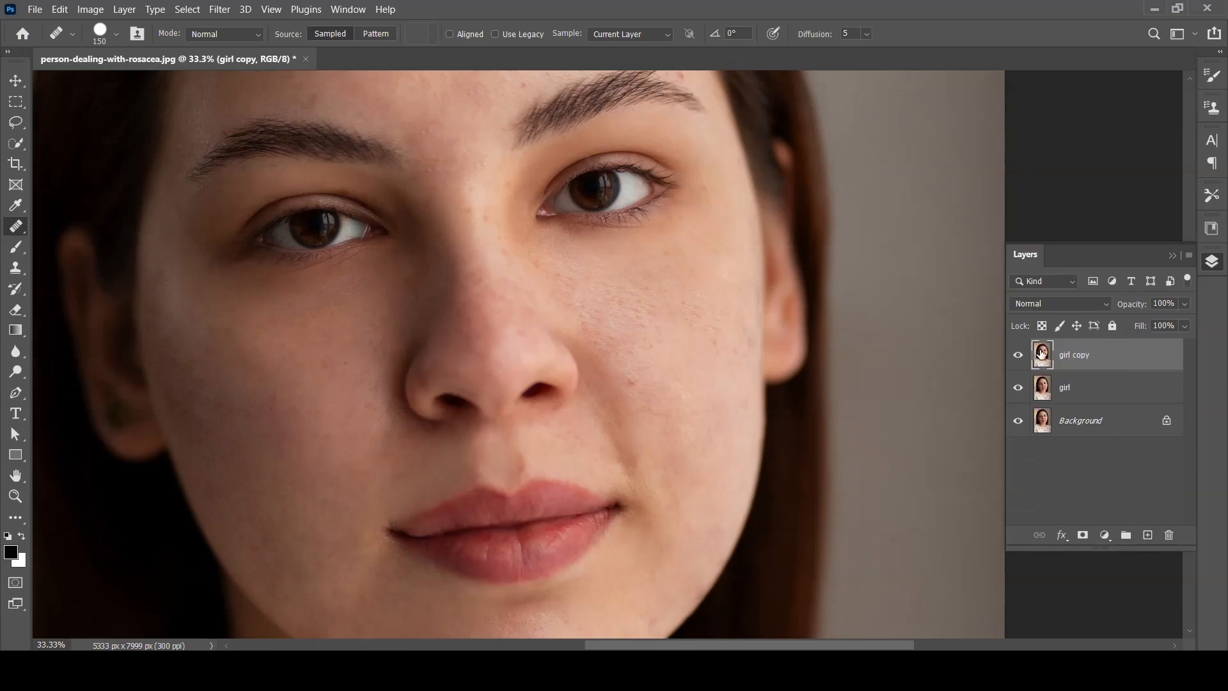
left_click(1063, 307)
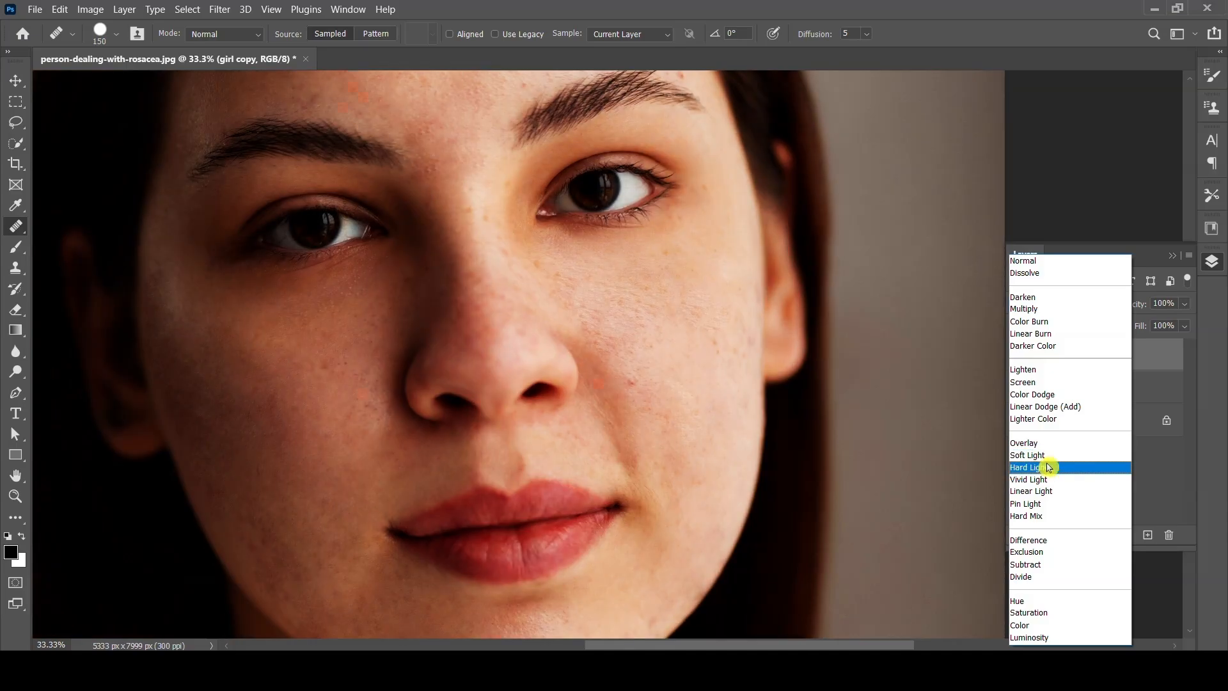
left_click(1047, 480)
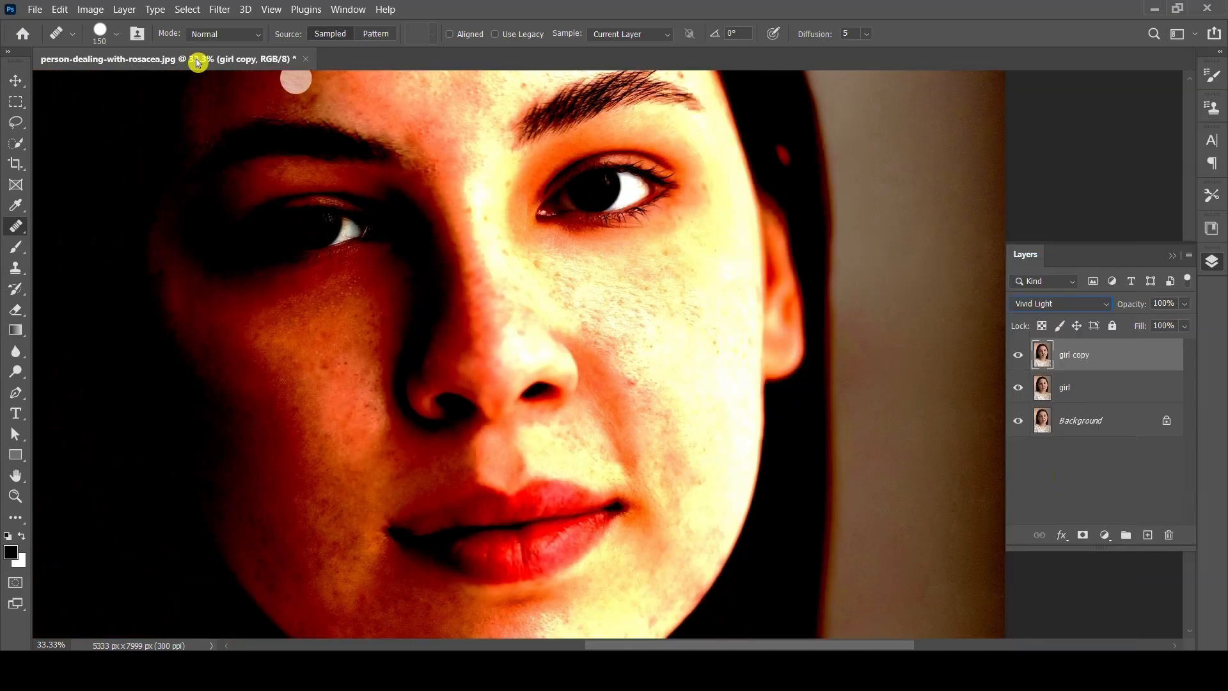
Invert the colors of the girl copy layer.
left_click(90, 9)
mouse_move(126, 49)
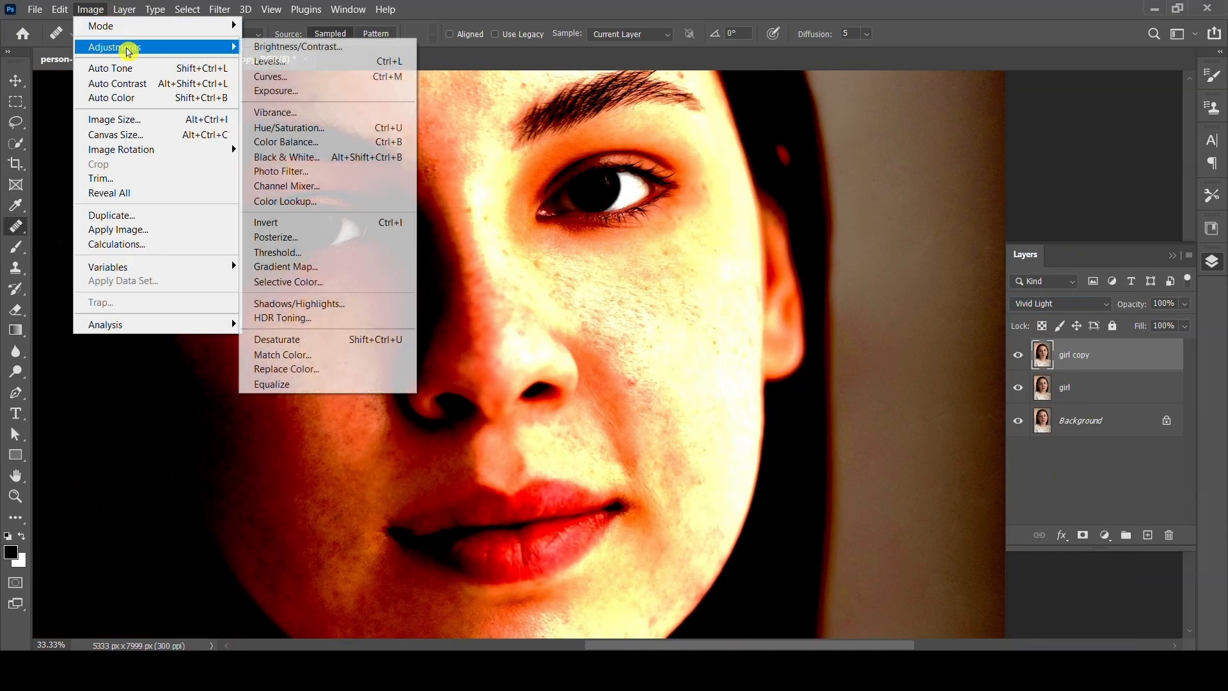
left_click(319, 230)
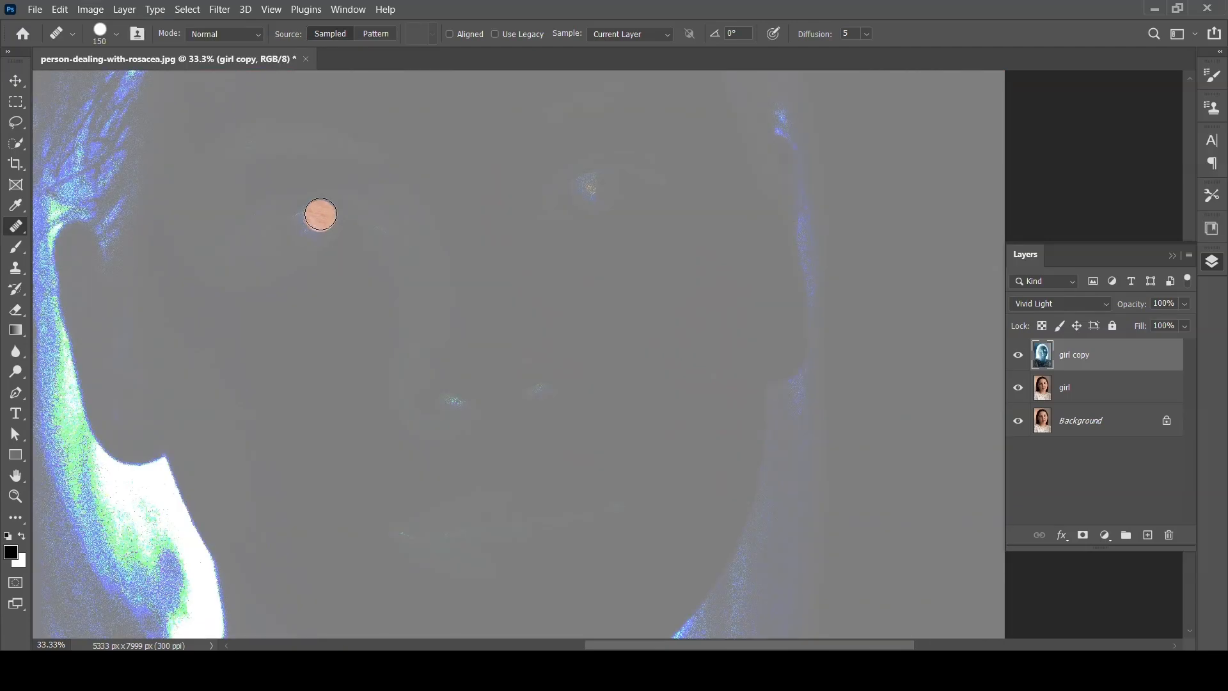
Apply a High Pass filter to the girl copy layer with a radius of about 30 pixels.
left_click(219, 9)
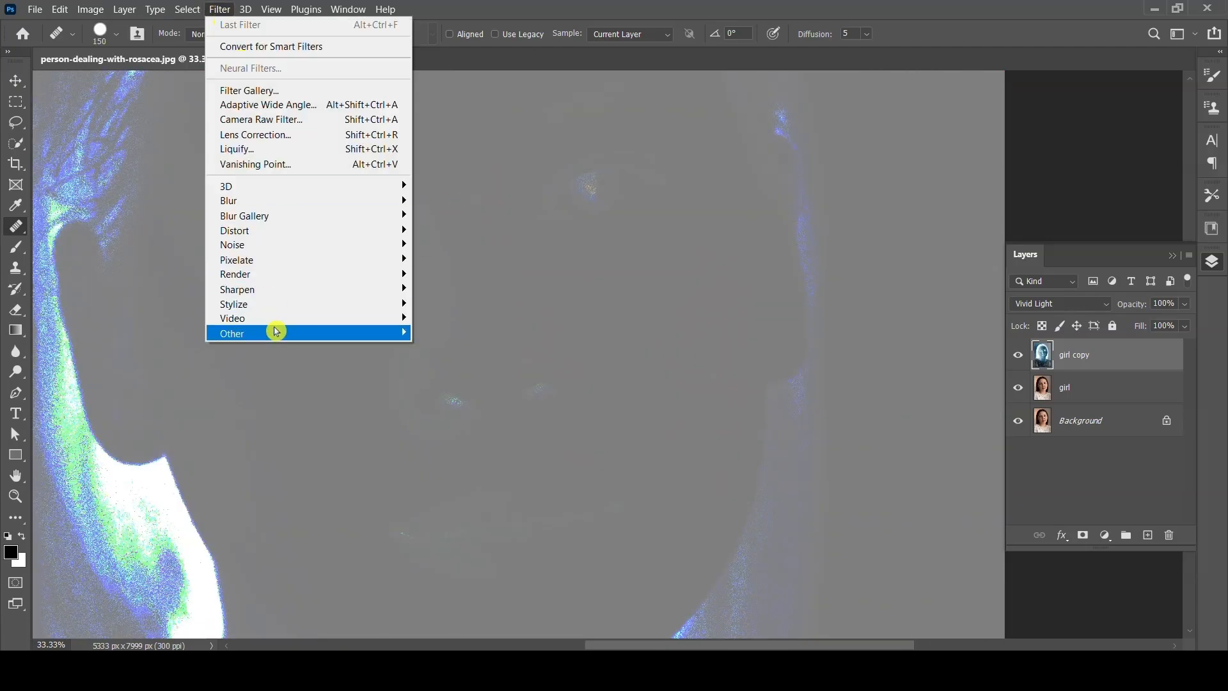
mouse_move(276, 337)
left_click(447, 346)
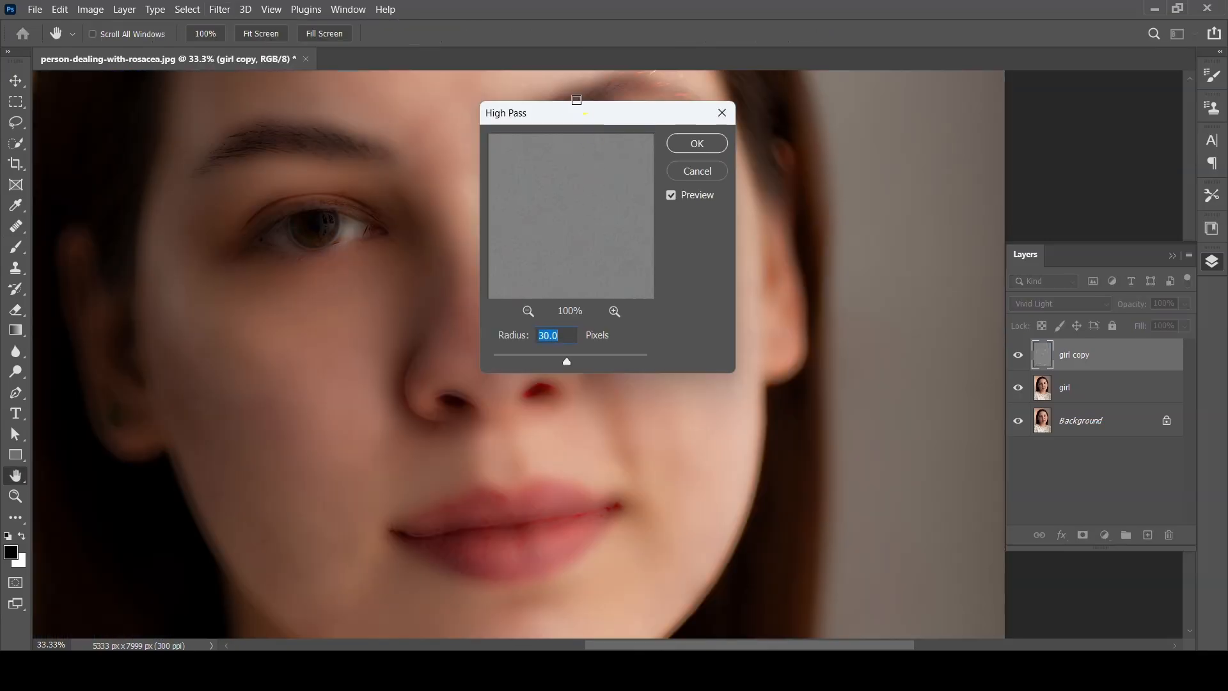
left_click_drag(576, 113, 305, 125)
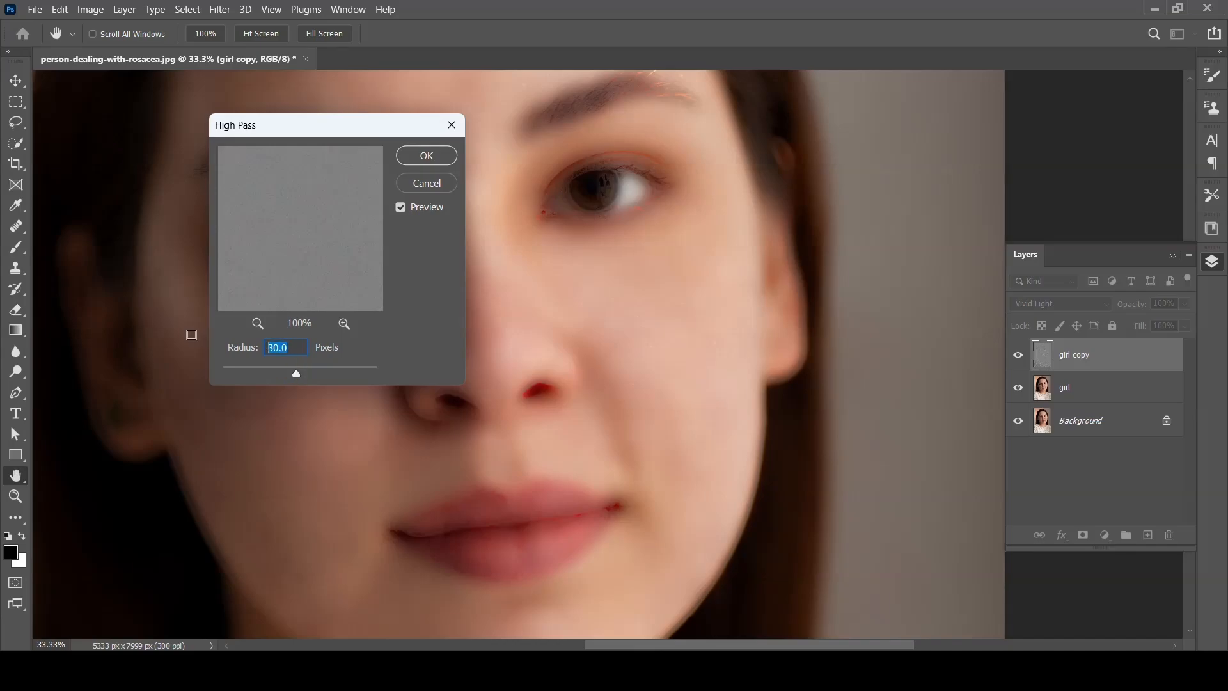
left_click_drag(282, 138, 176, 152)
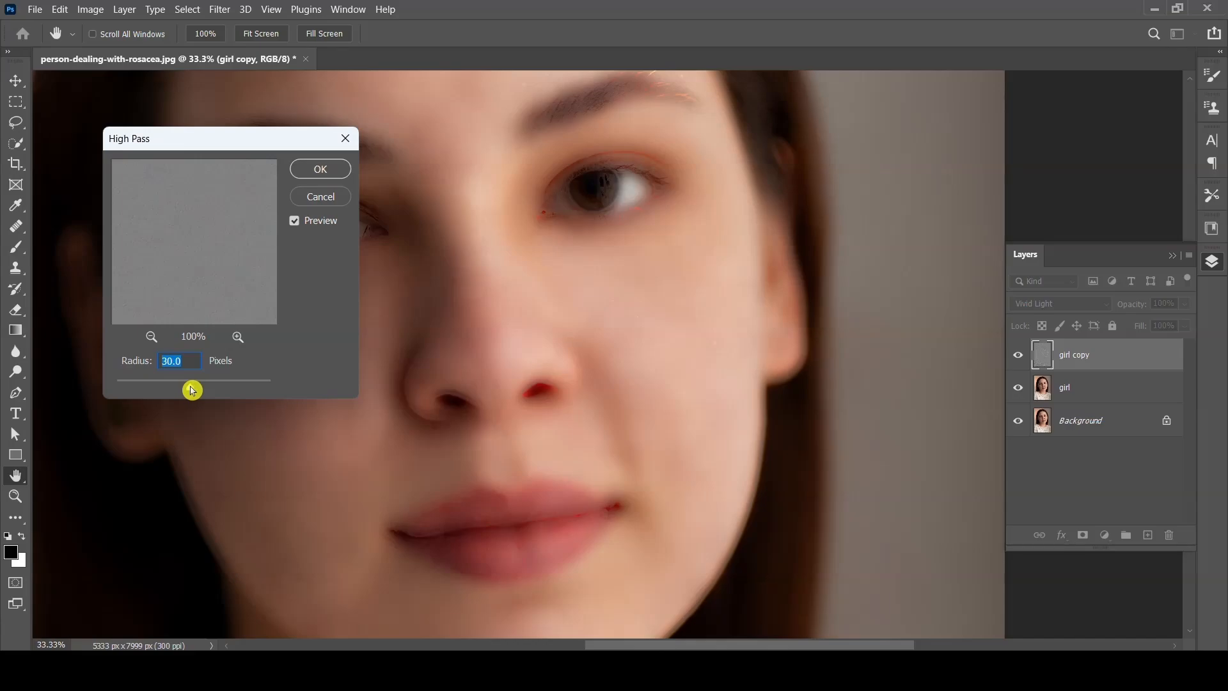
mouse_move(193, 390)
left_mouse_down()
mouse_move(237, 392)
mouse_move(173, 392)
mouse_move(187, 390)
left_mouse_up()
left_click(325, 169)
key("j")
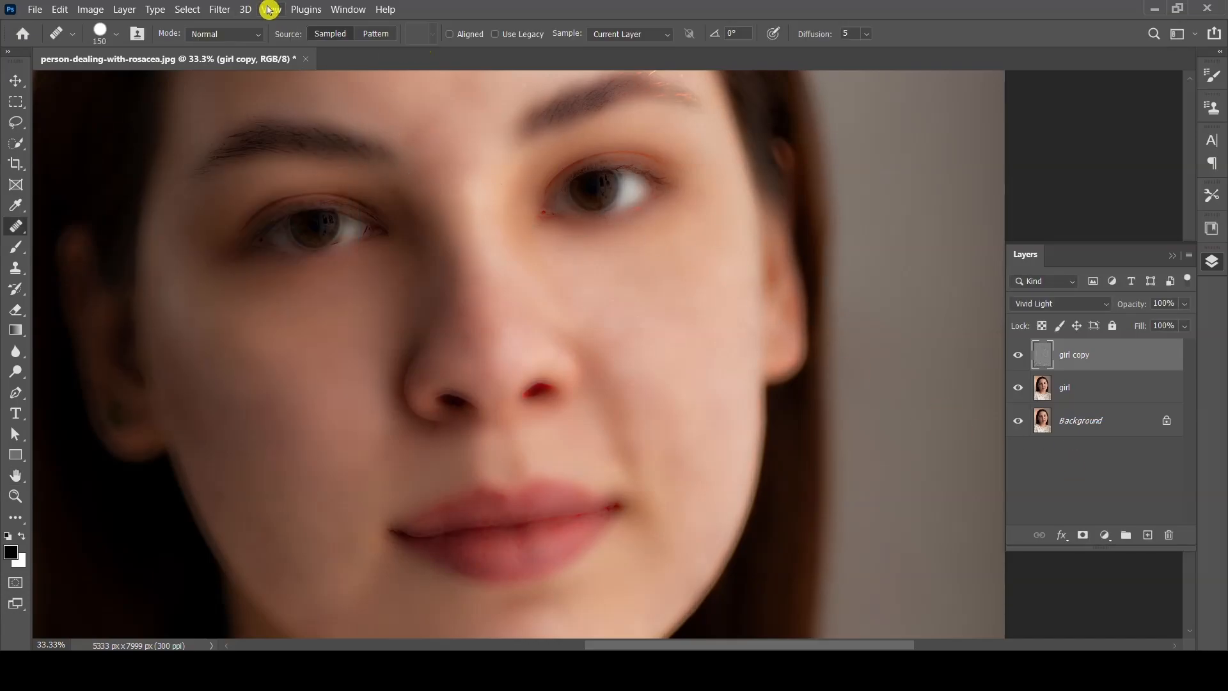
Apply a Gaussian Blur of about 6 pixels to the girl copy layer to bring back fine skin texture.
left_click(221, 10)
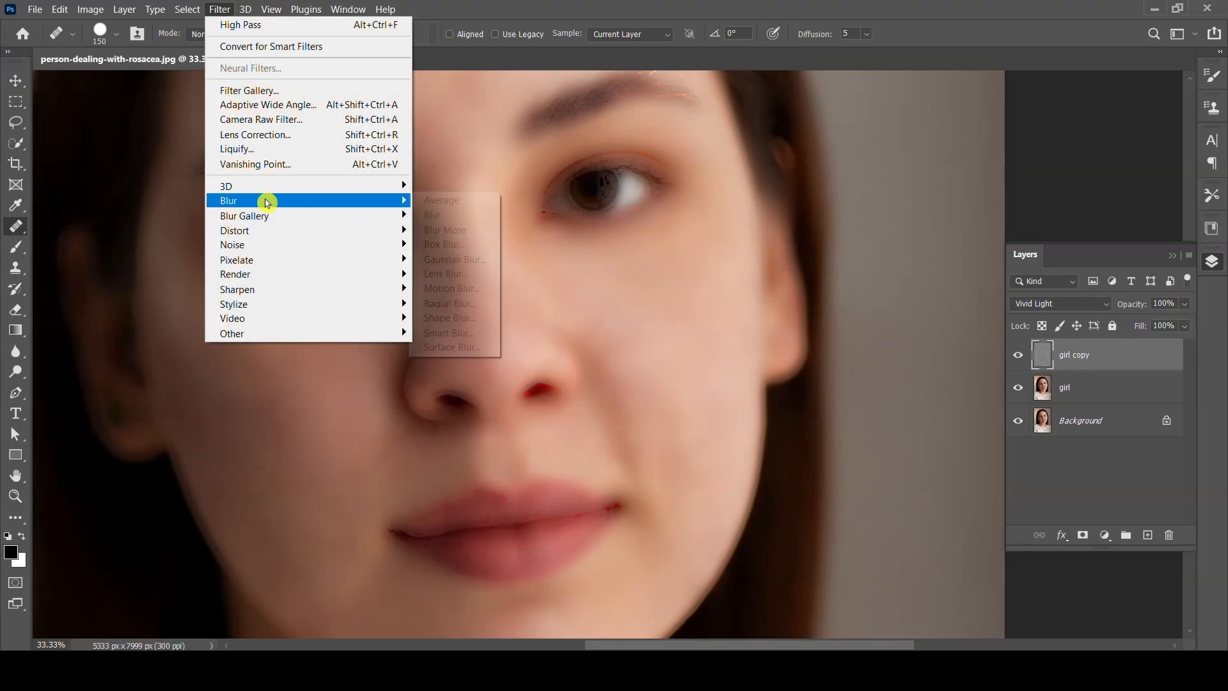
left_click(463, 258)
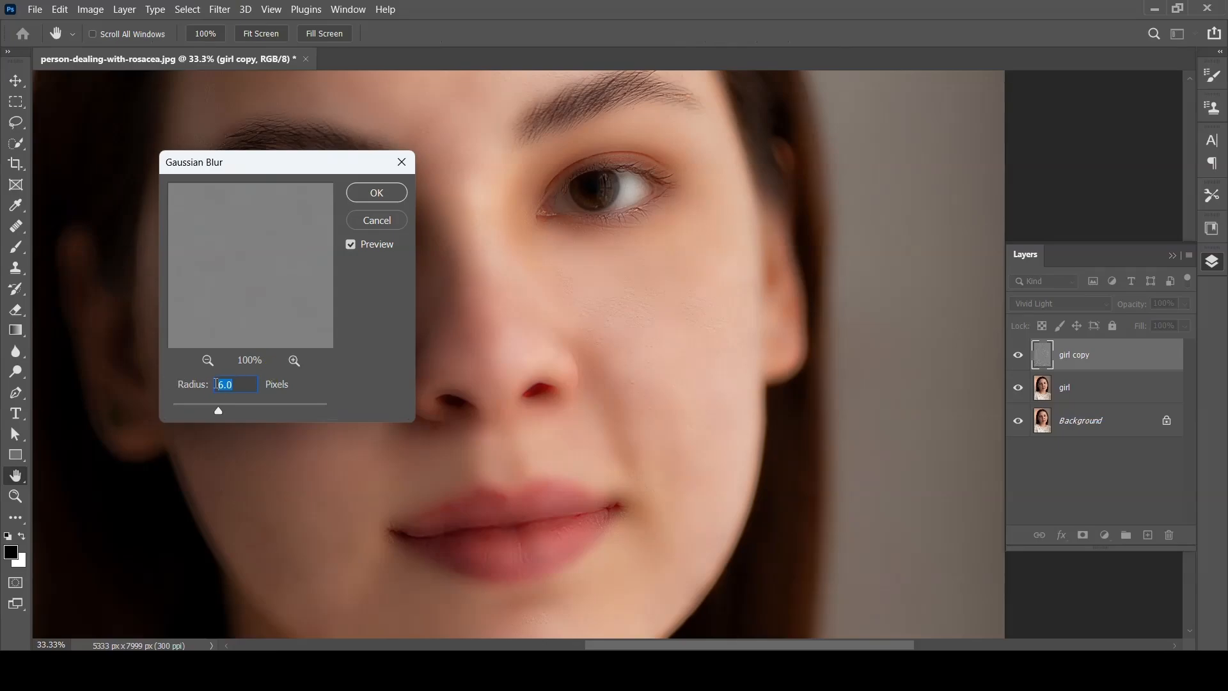
left_click(217, 407)
mouse_move(223, 413)
left_mouse_down()
mouse_move(261, 414)
mouse_move(237, 411)
left_mouse_up()
left_click(373, 202)
key("j")
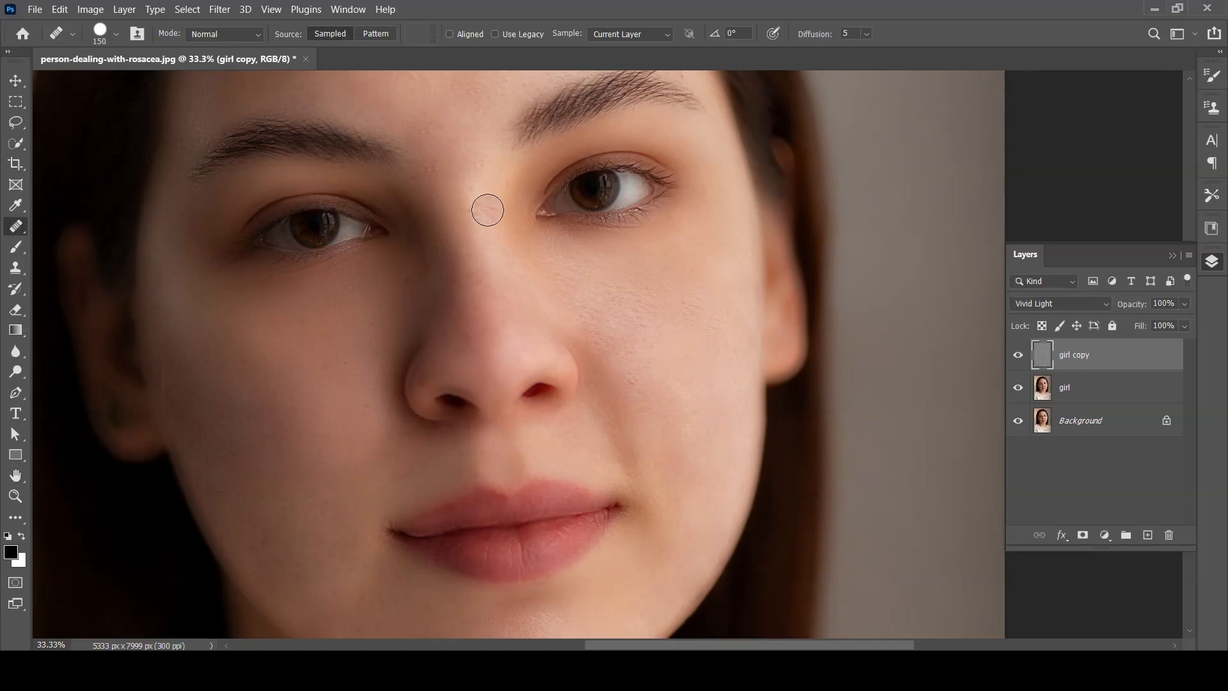
Add a layer mask to the girl copy layer and invert it to black.
left_click_drag(597, 327, 577, 263)
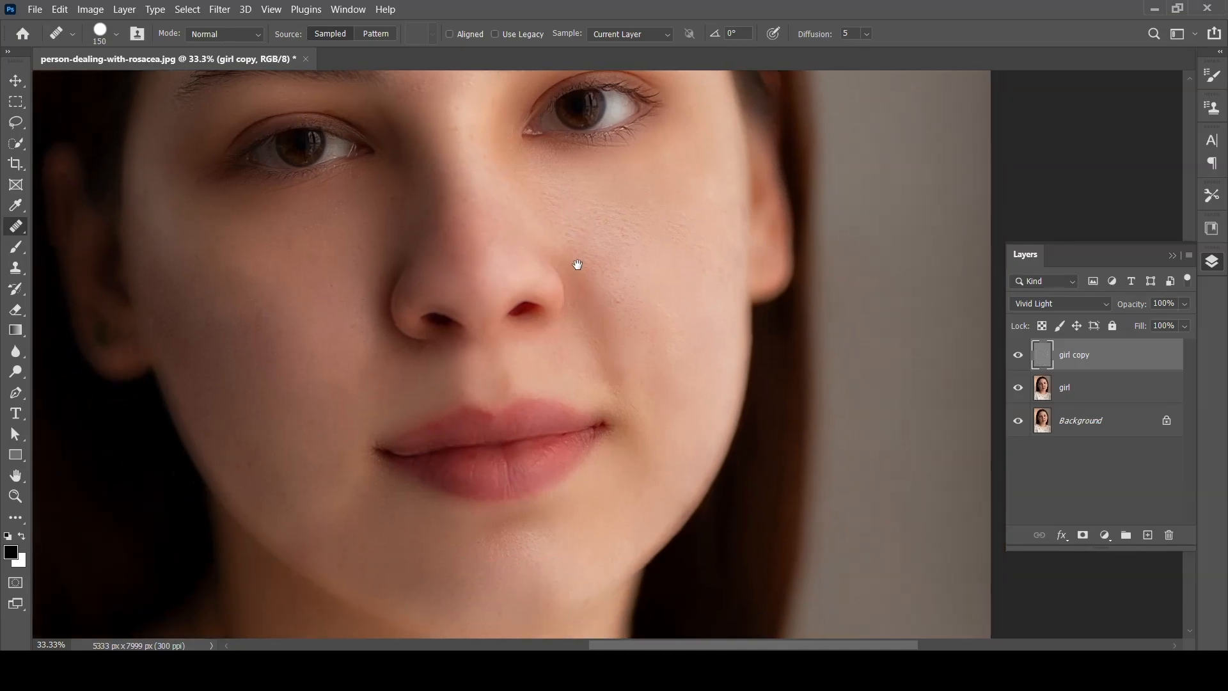
left_click(1083, 536)
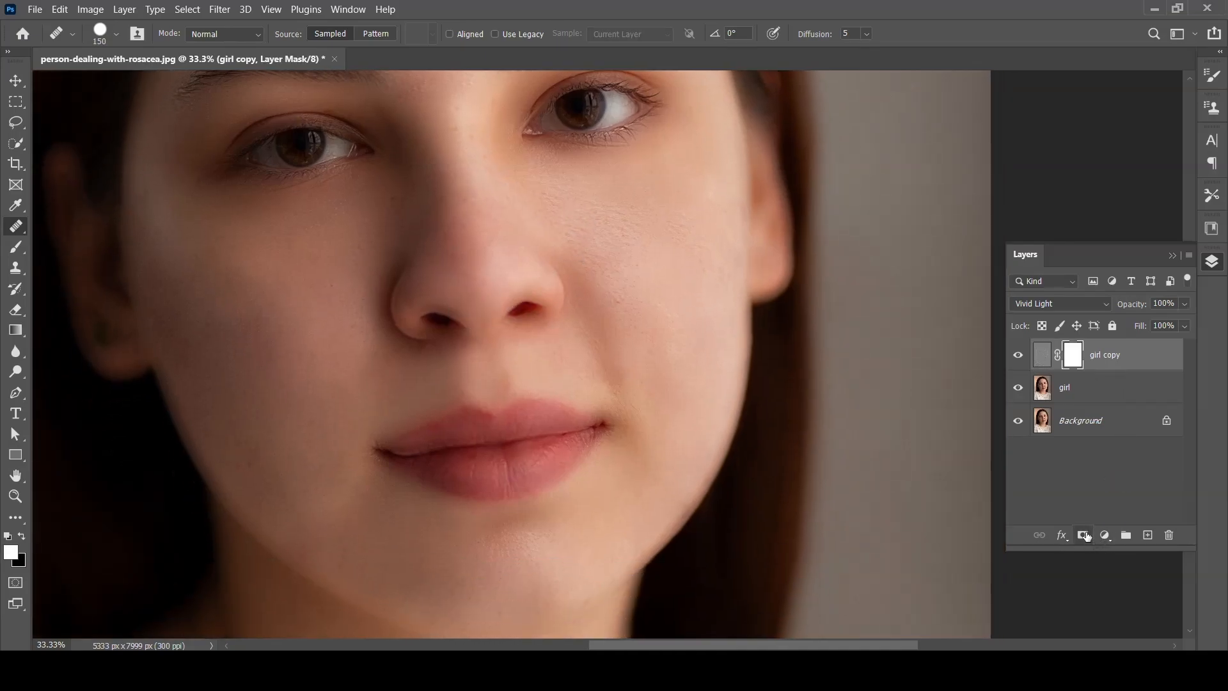
left_click(91, 11)
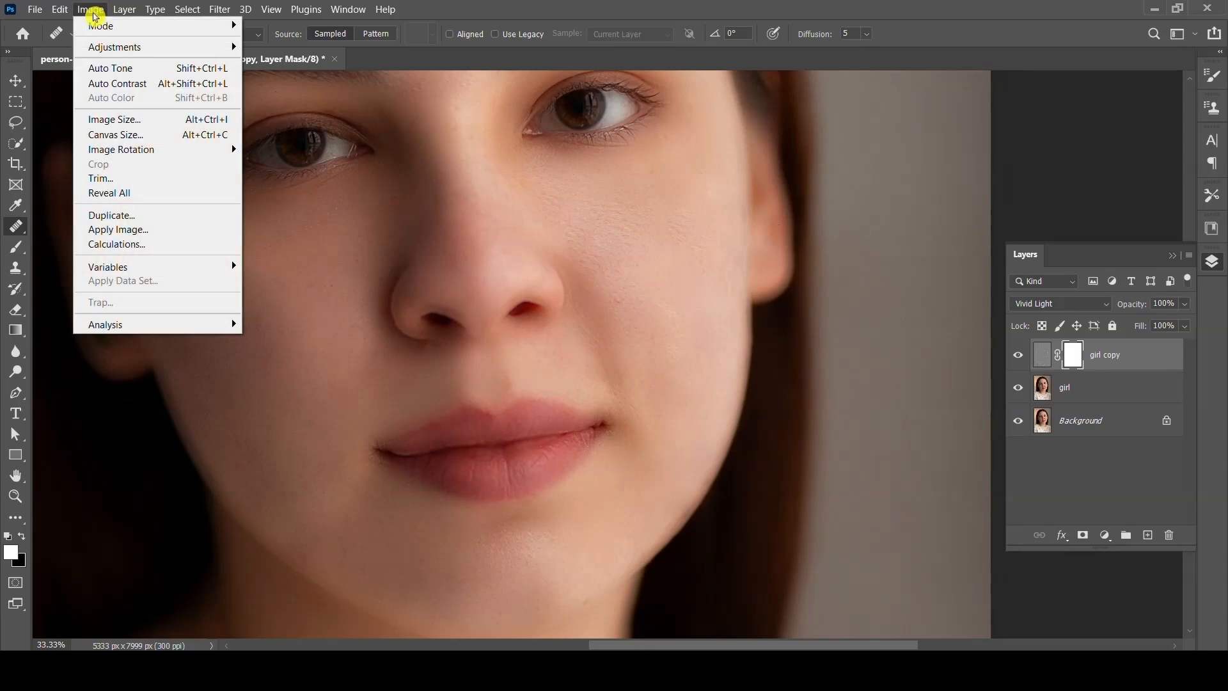
mouse_move(108, 47)
left_click(307, 222)
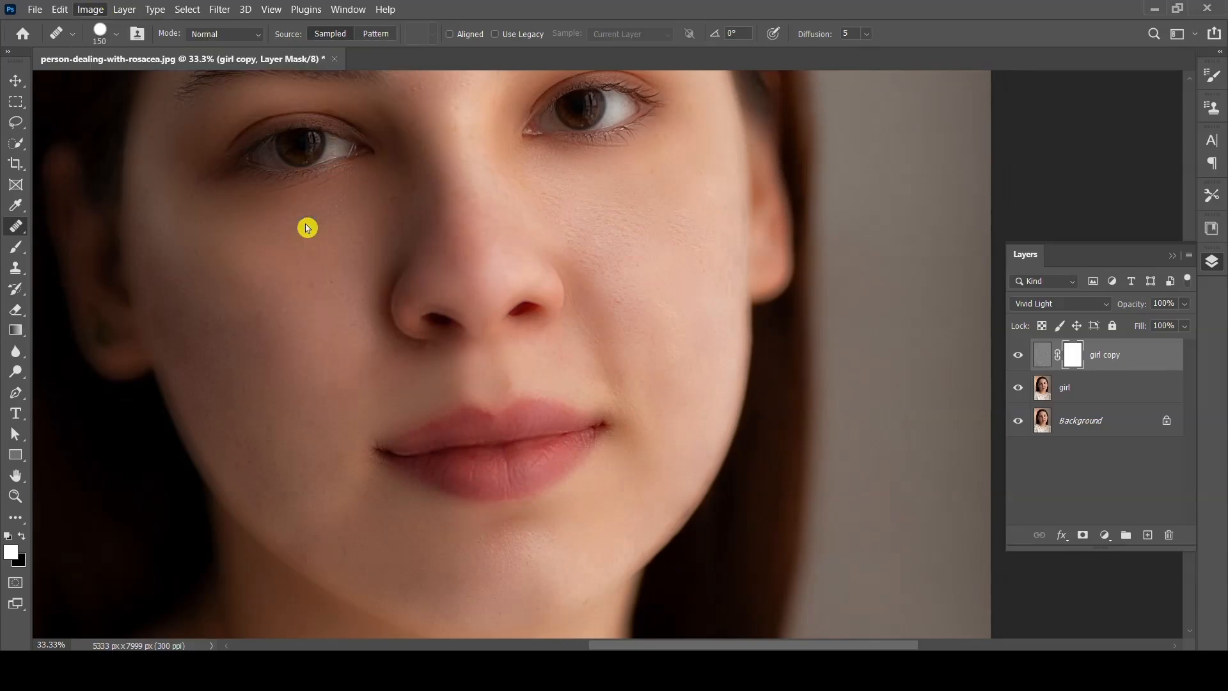
Paint white with the Brush on the girl copy mask to smooth the photo's right cheek beside the nose.
left_click_drag(445, 239, 448, 320)
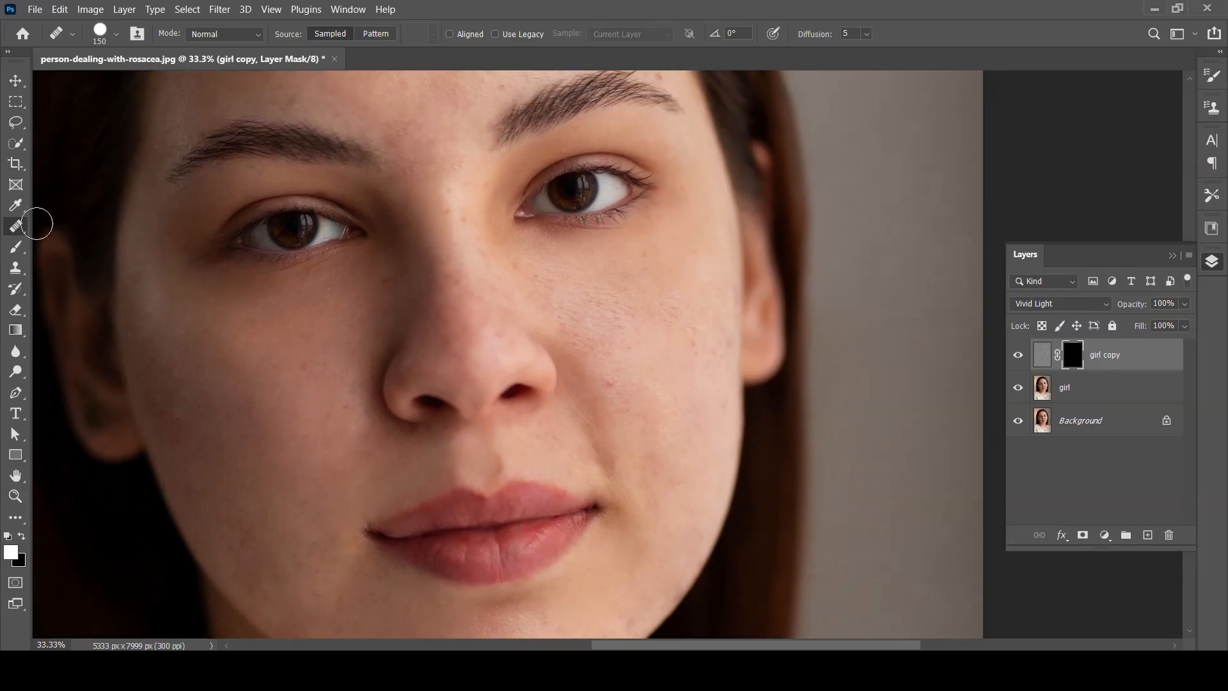
left_click(19, 249)
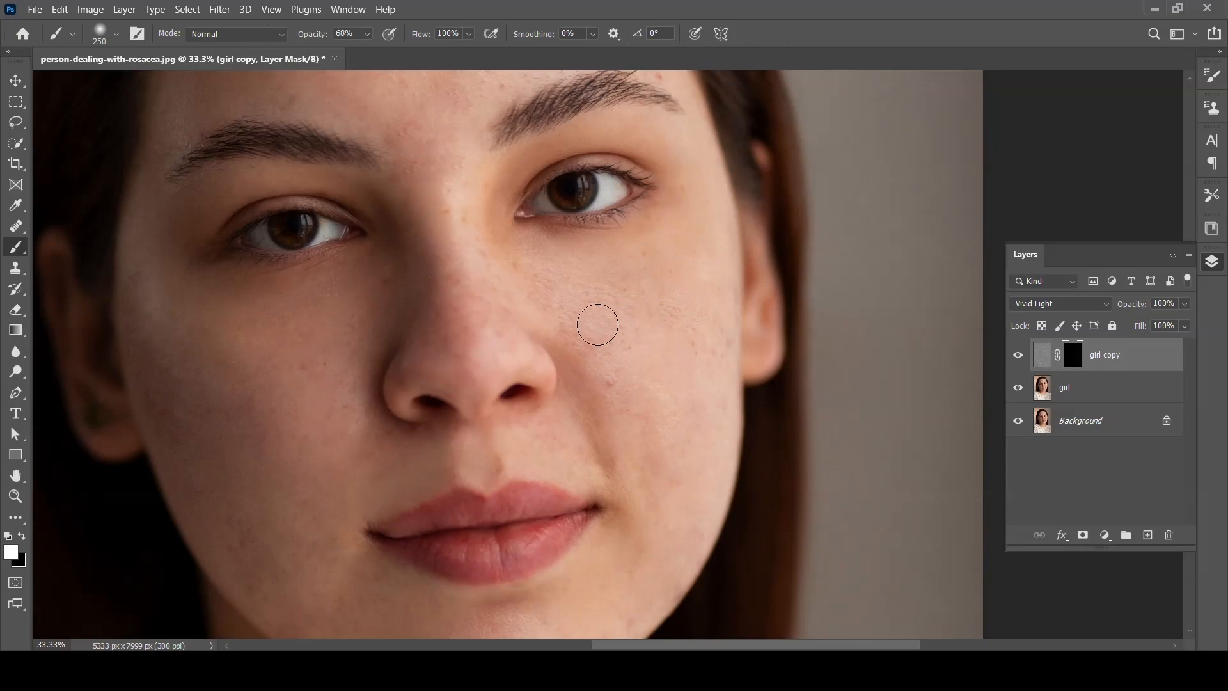
mouse_move(546, 281)
left_mouse_down()
mouse_move(601, 317)
mouse_move(611, 295)
mouse_move(619, 327)
mouse_move(635, 299)
mouse_move(619, 299)
mouse_move(652, 292)
mouse_move(675, 337)
mouse_move(697, 301)
mouse_move(714, 337)
mouse_move(683, 459)
mouse_move(641, 363)
mouse_move(619, 362)
mouse_move(619, 388)
left_mouse_up()
scroll(633, 400, "down", 3)
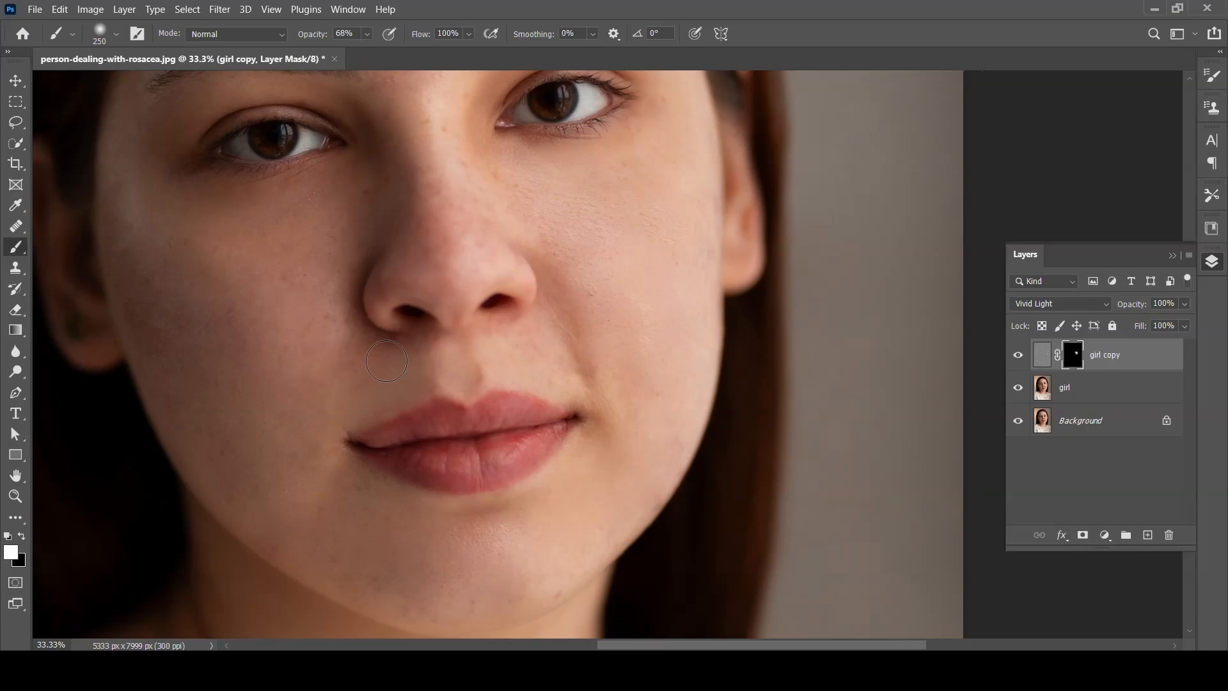
scroll(352, 354, "up", 3)
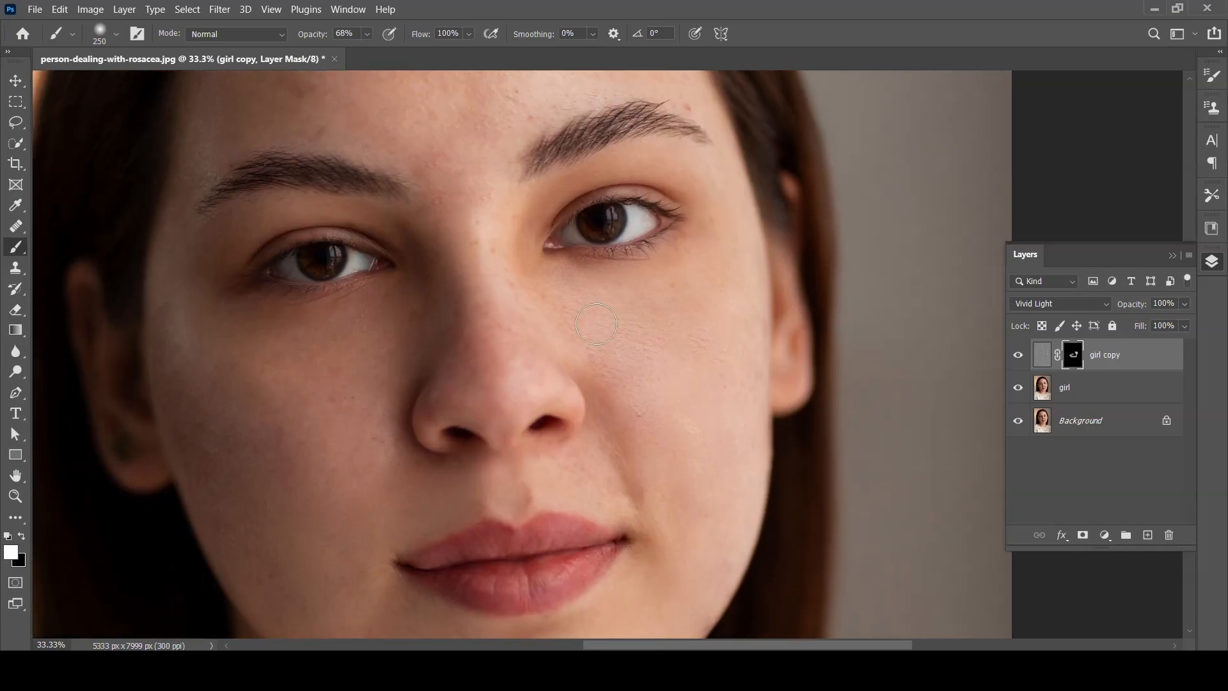
Brush white on the mask over the photo's left cheek, the chin and the skin around the mouth.
mouse_move(372, 431)
left_mouse_down()
mouse_move(275, 403)
mouse_move(454, 303)
mouse_move(251, 374)
mouse_move(258, 435)
mouse_move(282, 480)
left_mouse_up()
left_click_drag(235, 438, 257, 339)
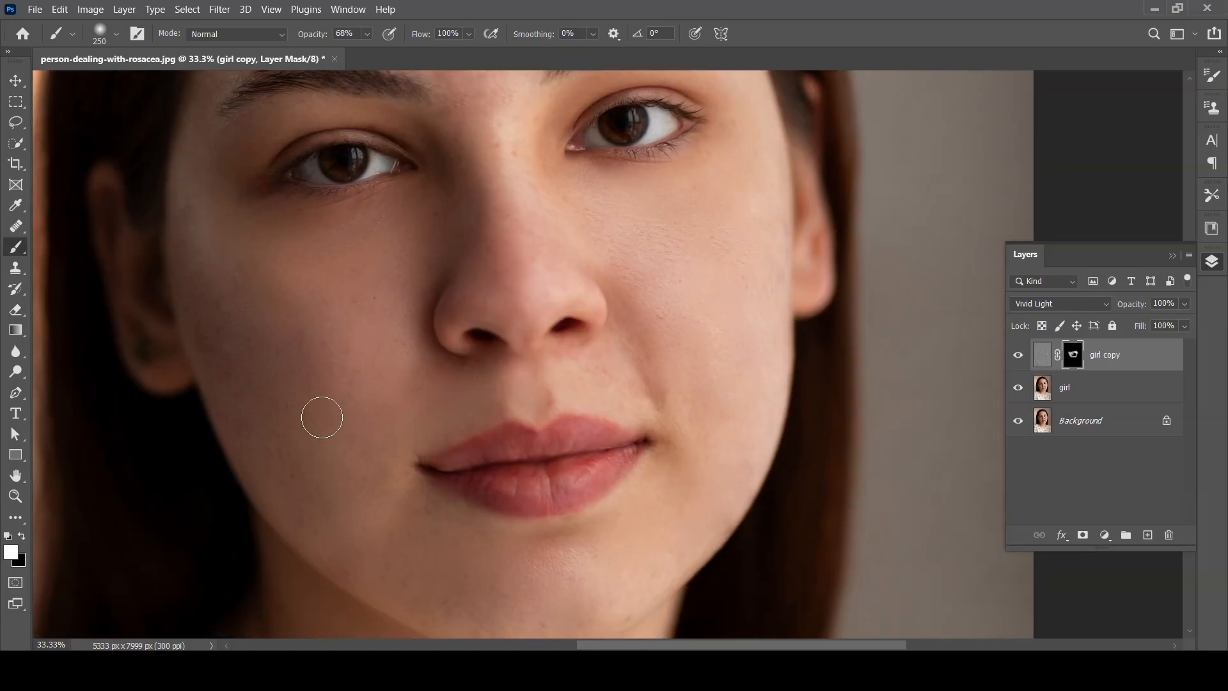
left_click_drag(401, 567, 328, 491)
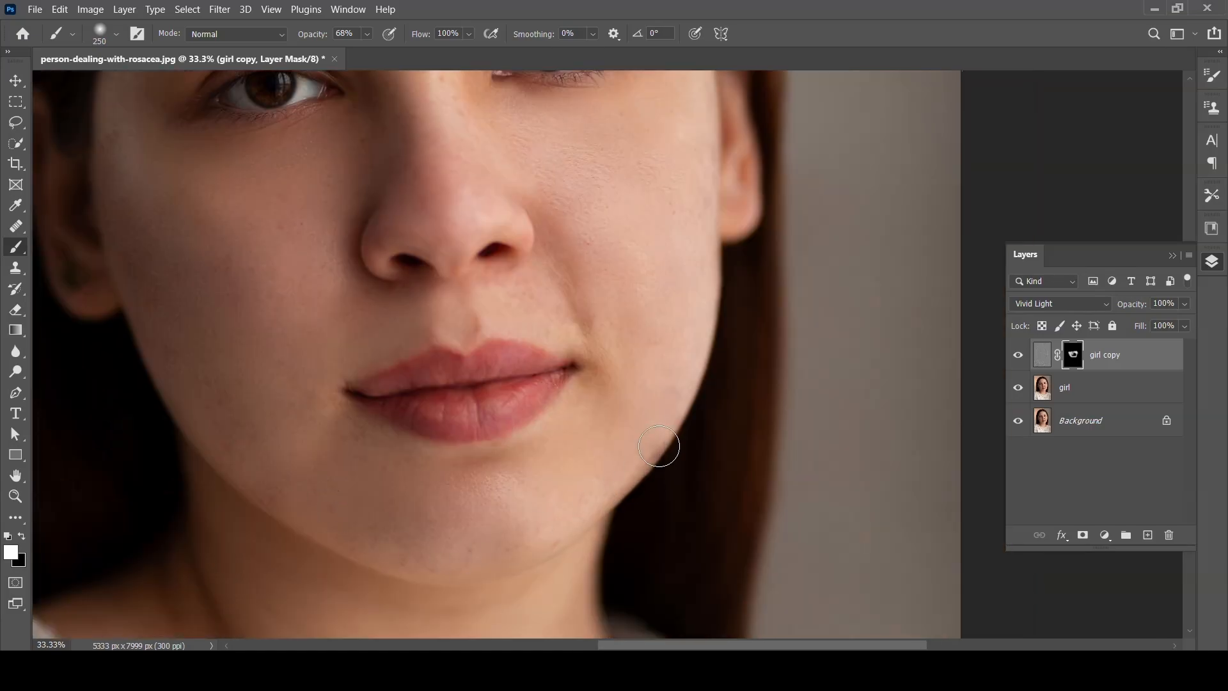
left_click_drag(603, 354, 642, 405)
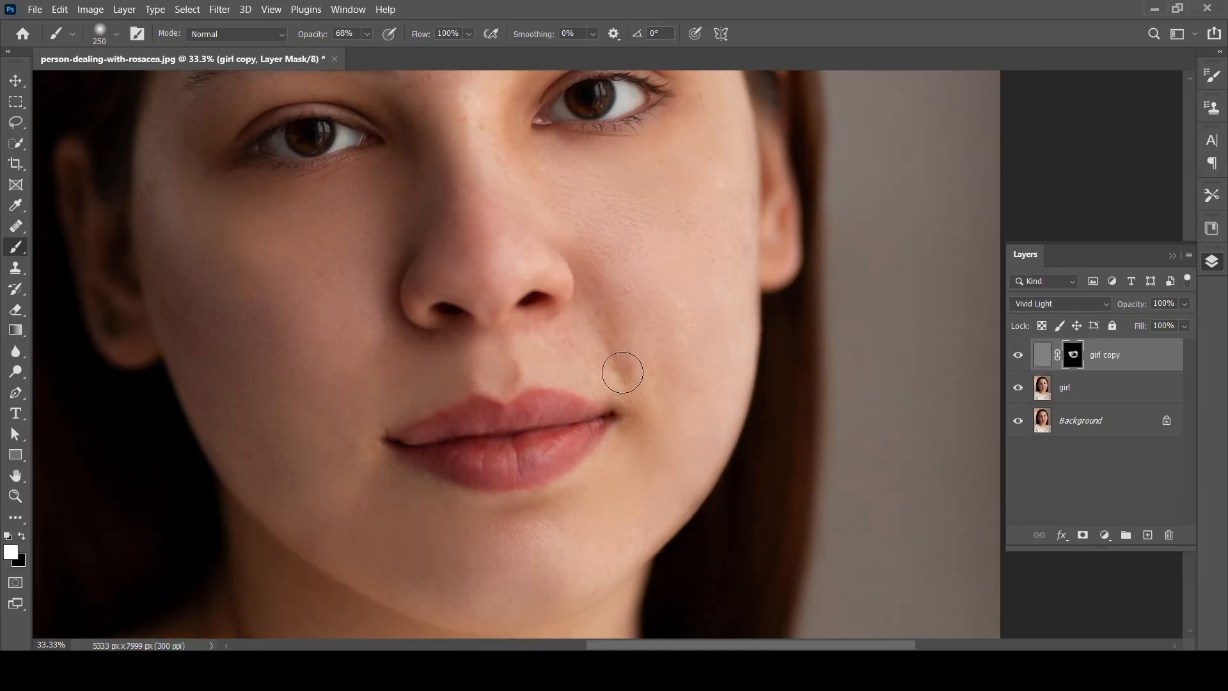
Brush white on the mask over the forehead, the temples and the area between the eyebrows and down the nose.
mouse_move(294, 438)
left_mouse_down()
mouse_move(374, 457)
mouse_move(427, 621)
mouse_move(360, 688)
left_mouse_up()
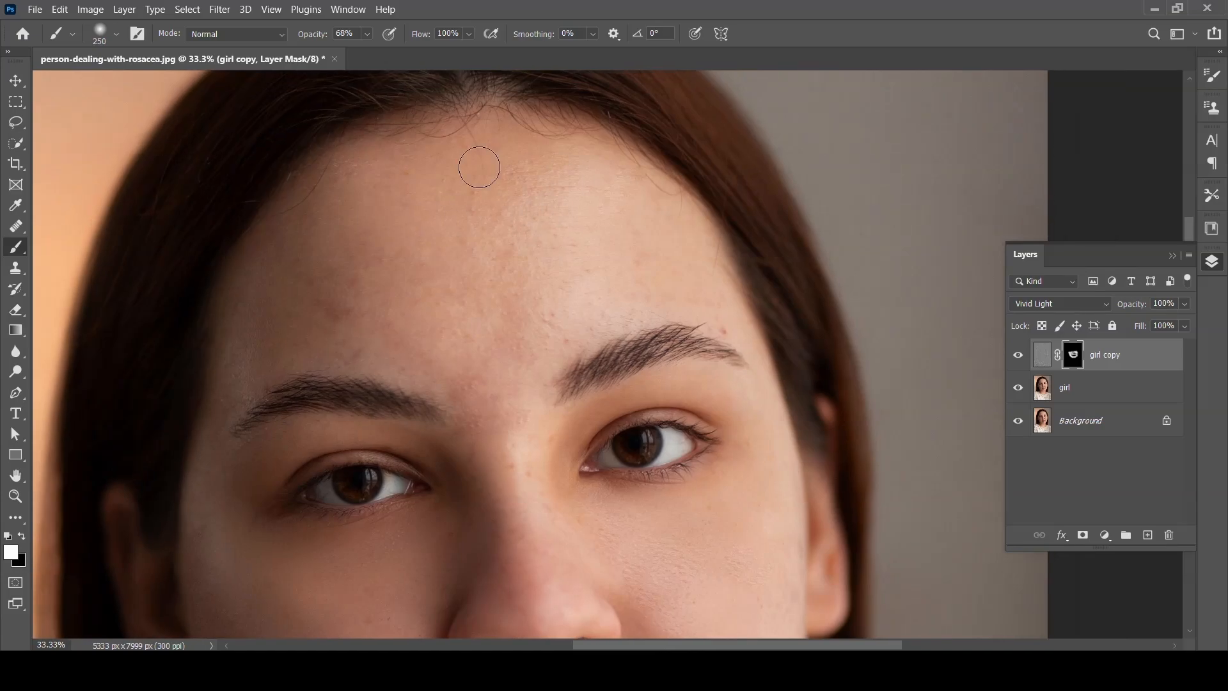
mouse_move(656, 276)
left_mouse_down()
mouse_move(747, 339)
mouse_move(728, 319)
left_mouse_up()
left_click_drag(259, 281, 327, 199)
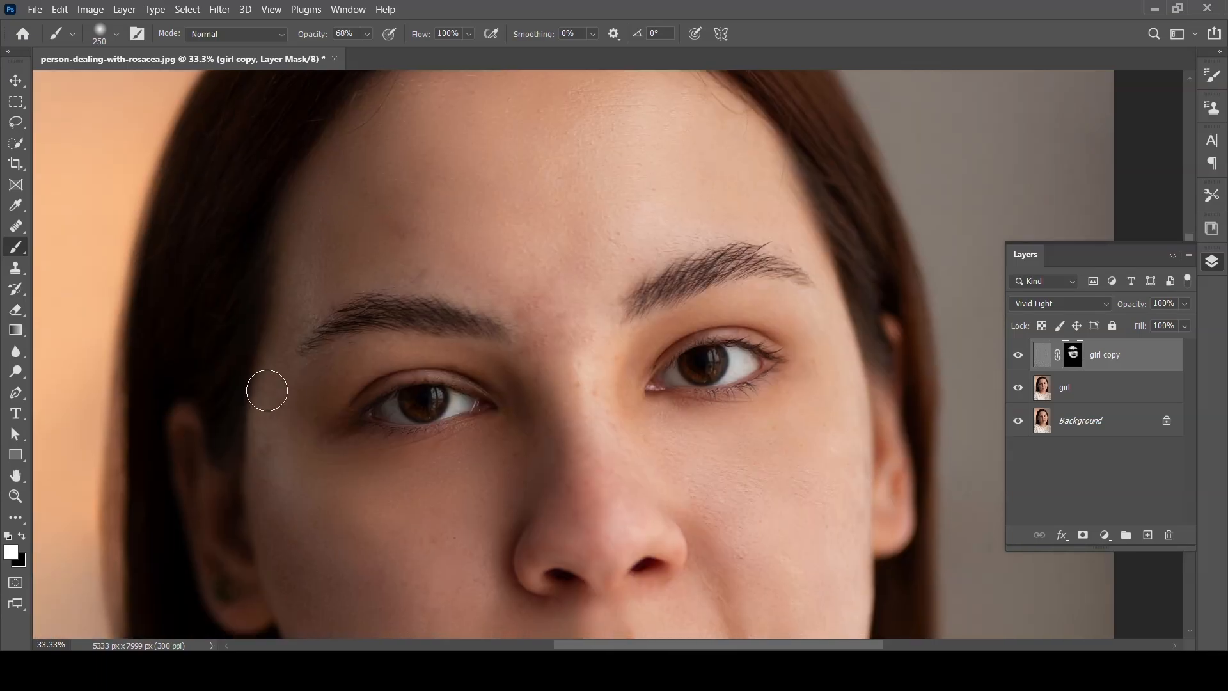
left_click_drag(261, 440, 288, 331)
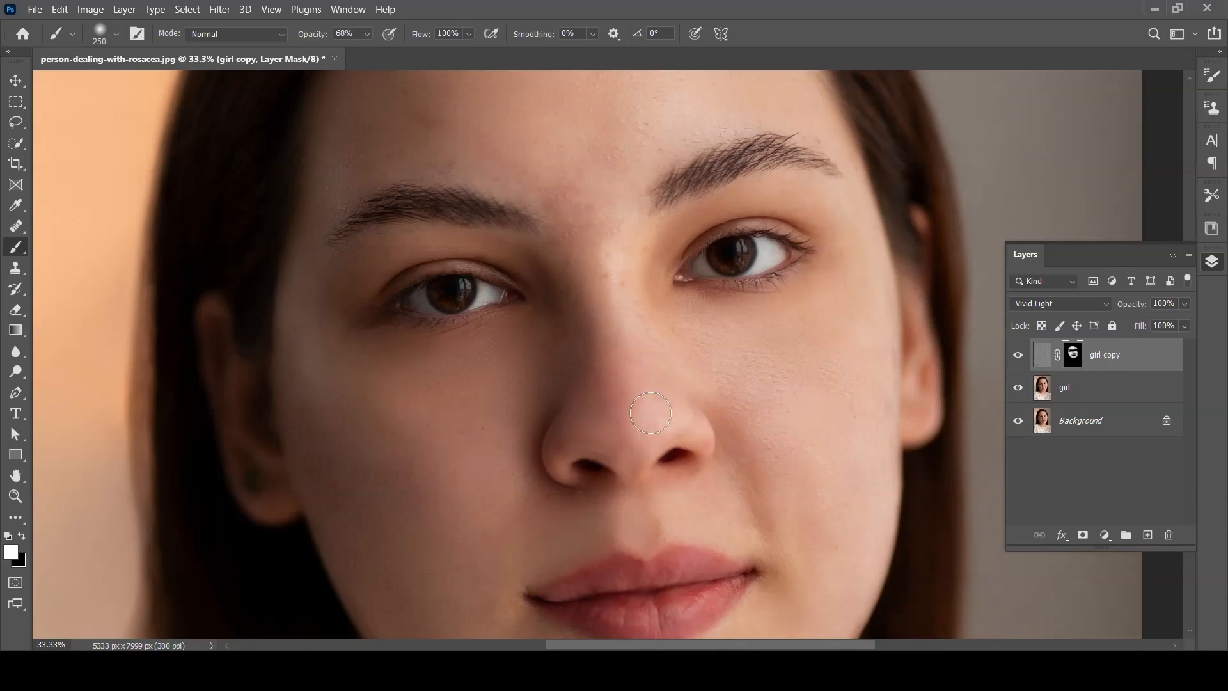
left_click_drag(574, 207, 547, 342)
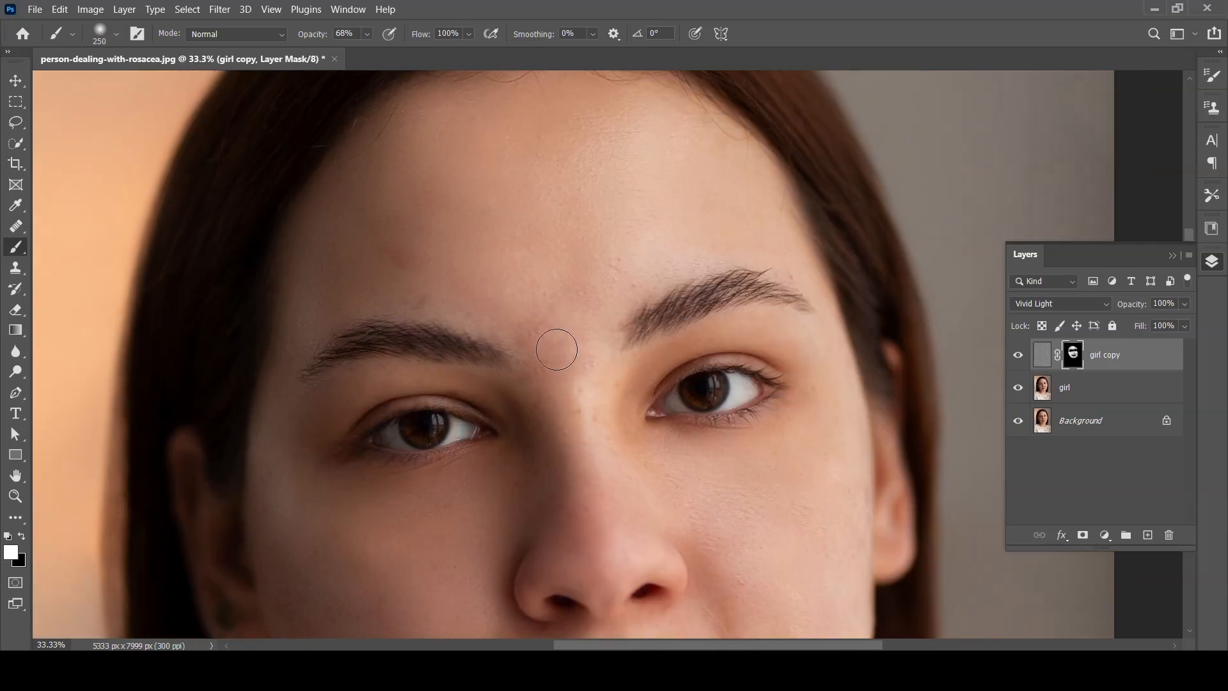
left_click_drag(760, 221, 747, 216)
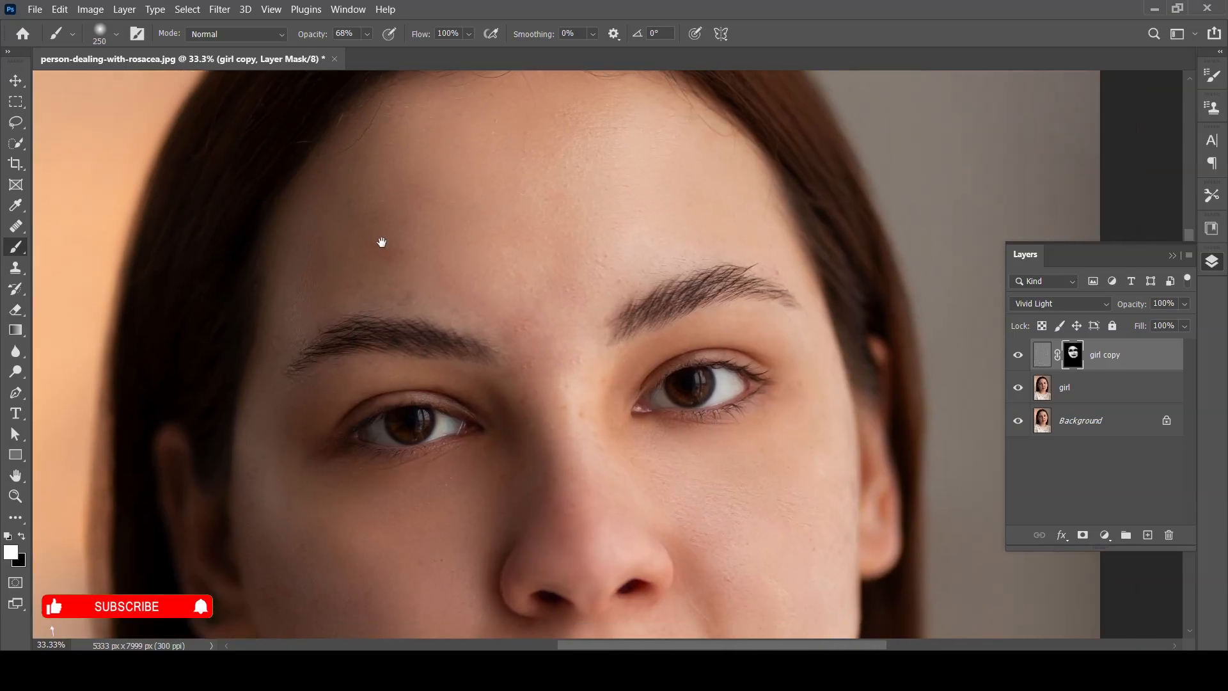
Touch up the mask with white on the lower cheeks and around the nose and mouth.
left_click_drag(381, 241, 340, 52)
left_click_drag(269, 425, 243, 349)
left_click_drag(380, 536, 325, 451)
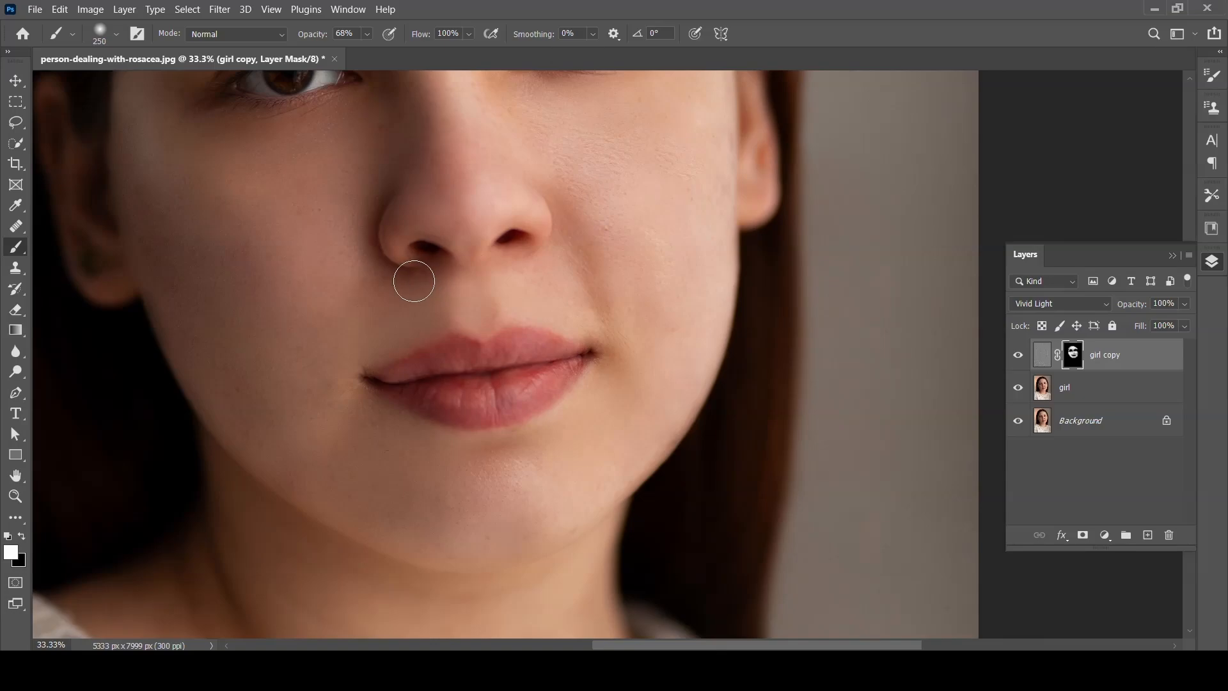
mouse_move(633, 290)
left_mouse_down()
mouse_move(735, 391)
mouse_move(731, 404)
left_mouse_up()
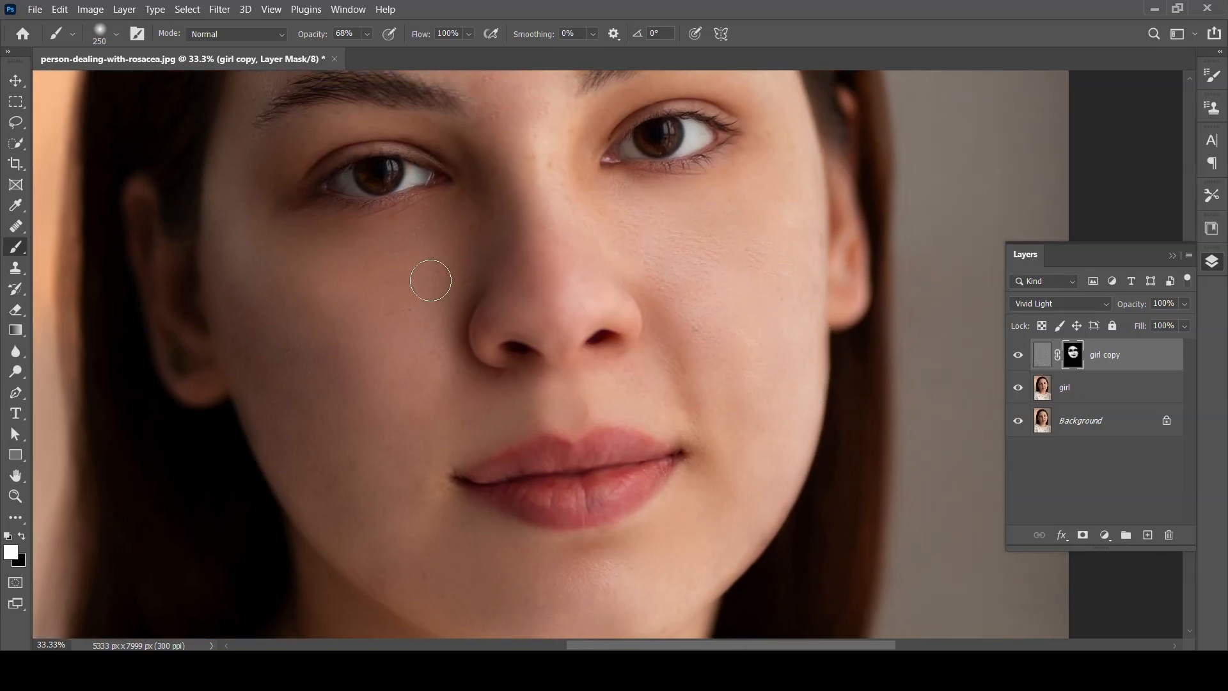
Compare the whole portrait with and without the girl and girl copy layers by toggling their visibility.
key("ctrl+0")
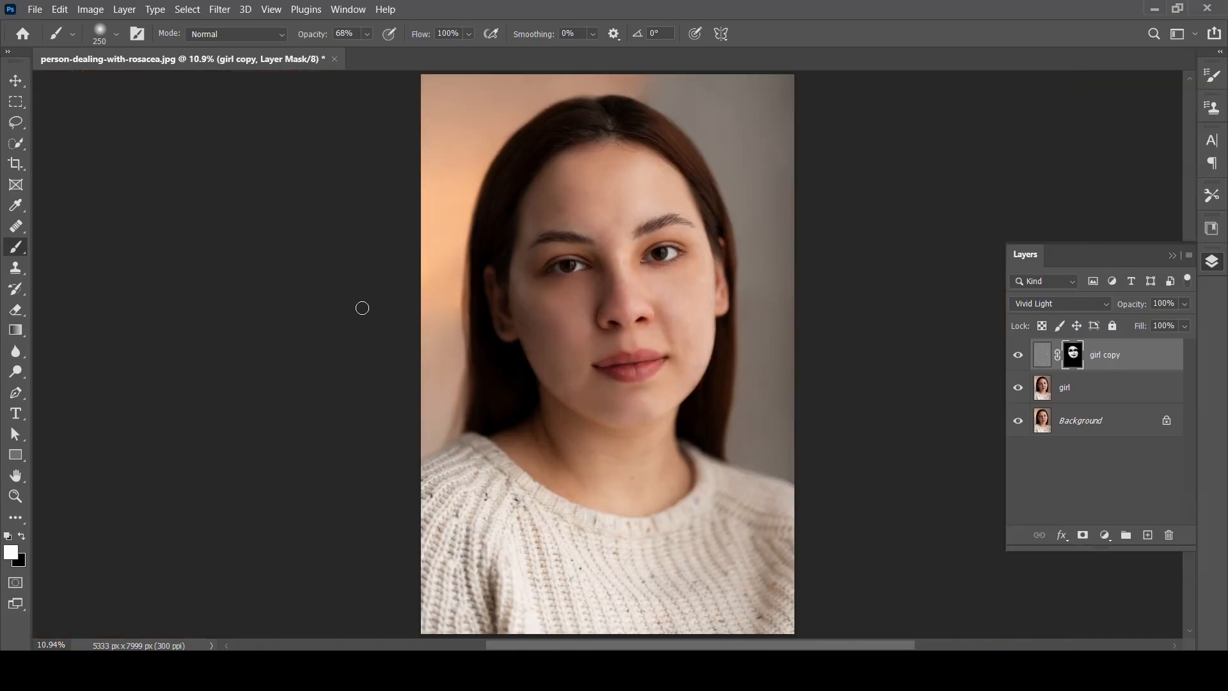
left_click(1018, 387)
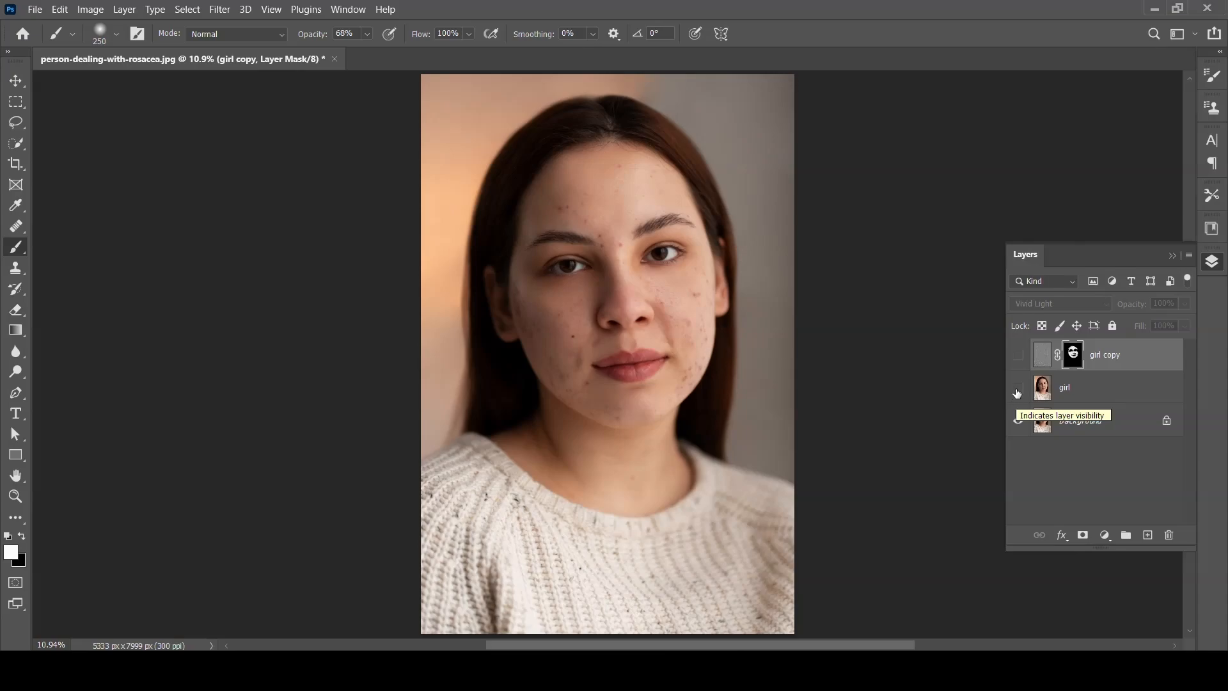
left_click(1017, 389)
left_click(1018, 354)
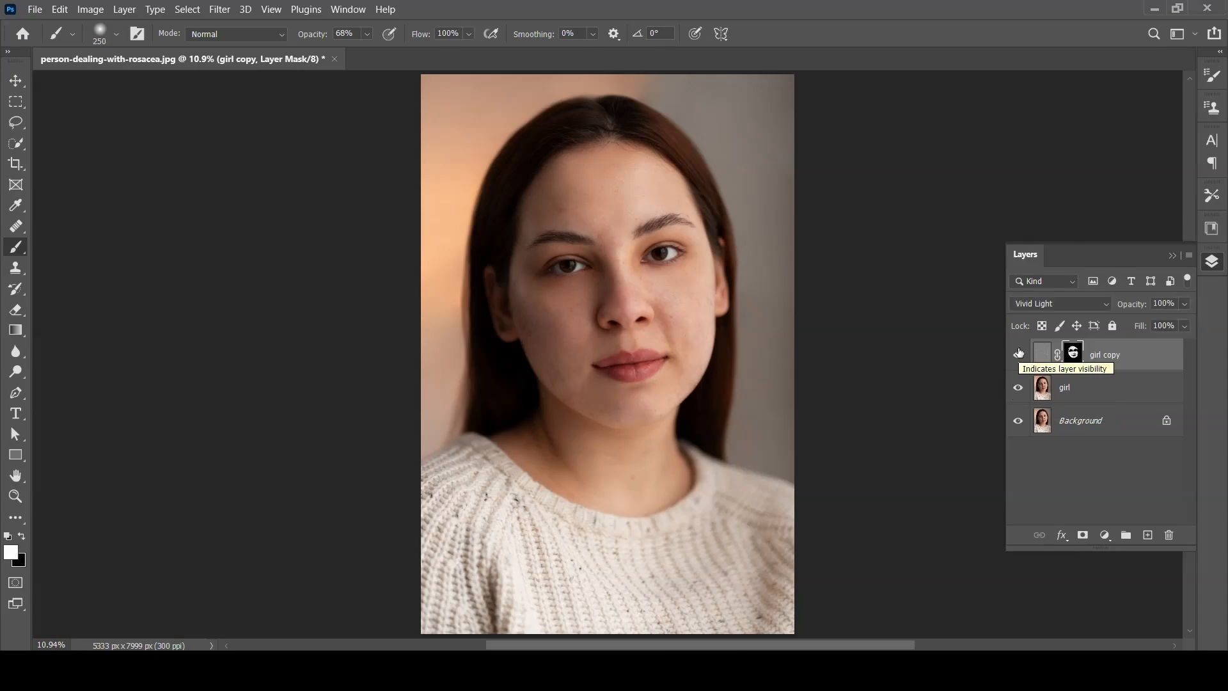
Extend the skin smoothing to the neck by brushing white on the girl copy mask below the chin.
key("ctrl+plus")
key("ctrl+plus")
key("ctrl+plus")
key("ctrl+plus")
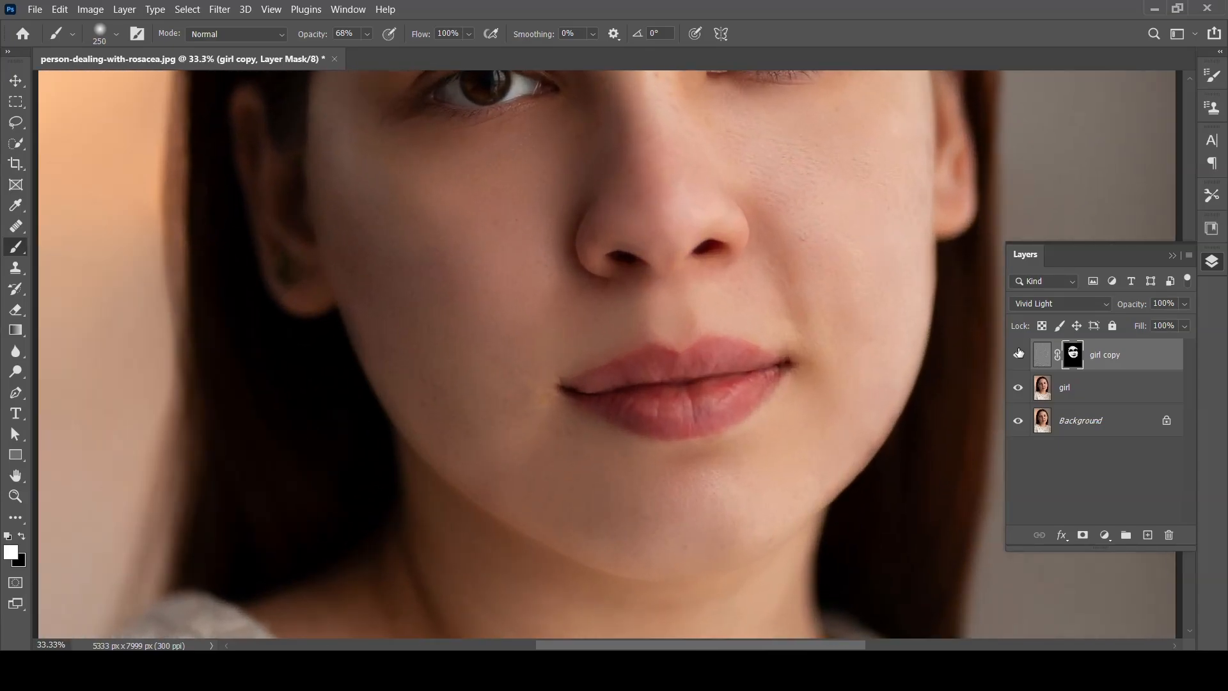
left_click_drag(645, 461, 609, 175)
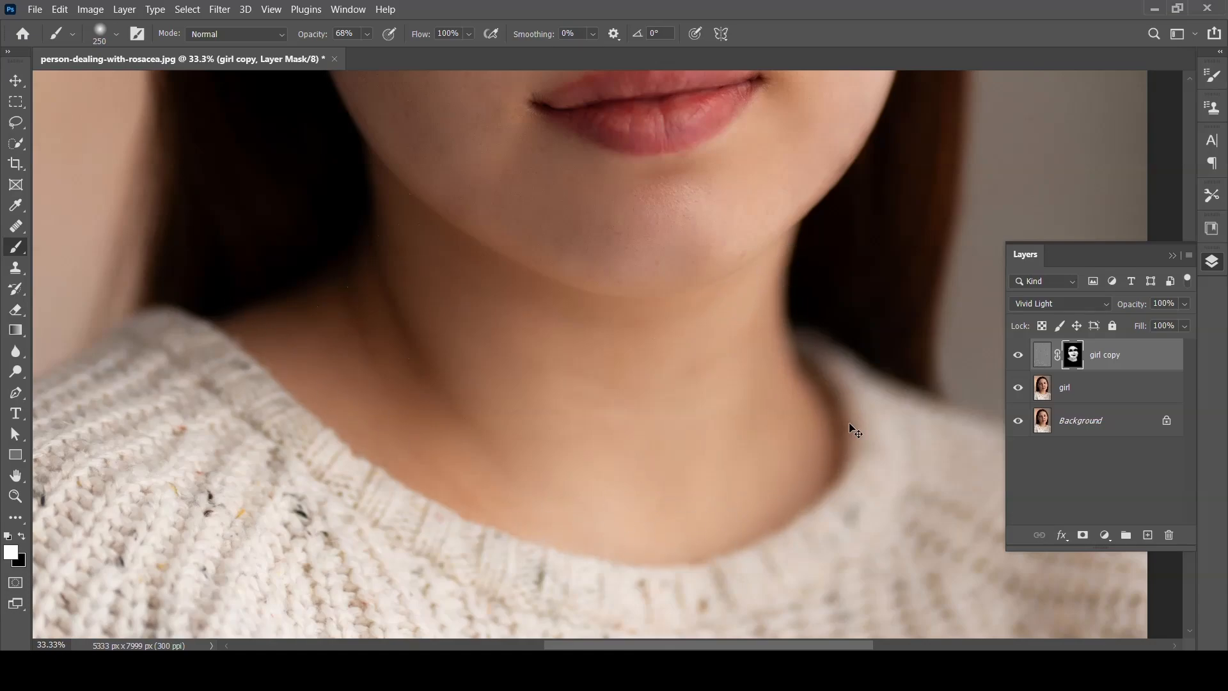
key("ctrl+0")
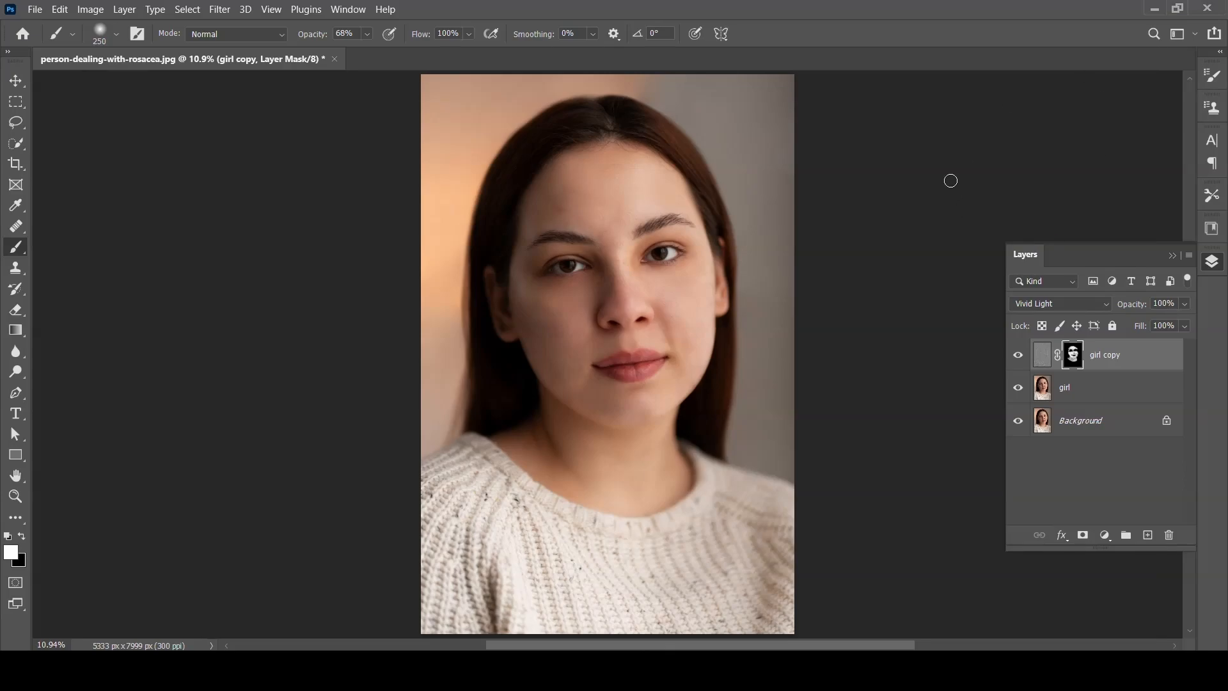